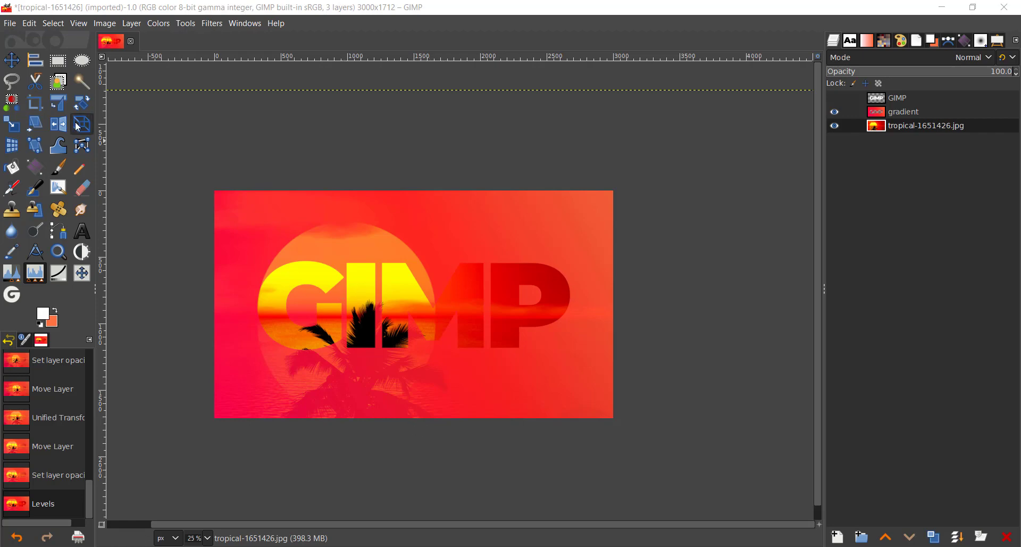
- Reopen tropical-1651426.jpg from the recent files list as a fresh single-layer image
click(9, 23)
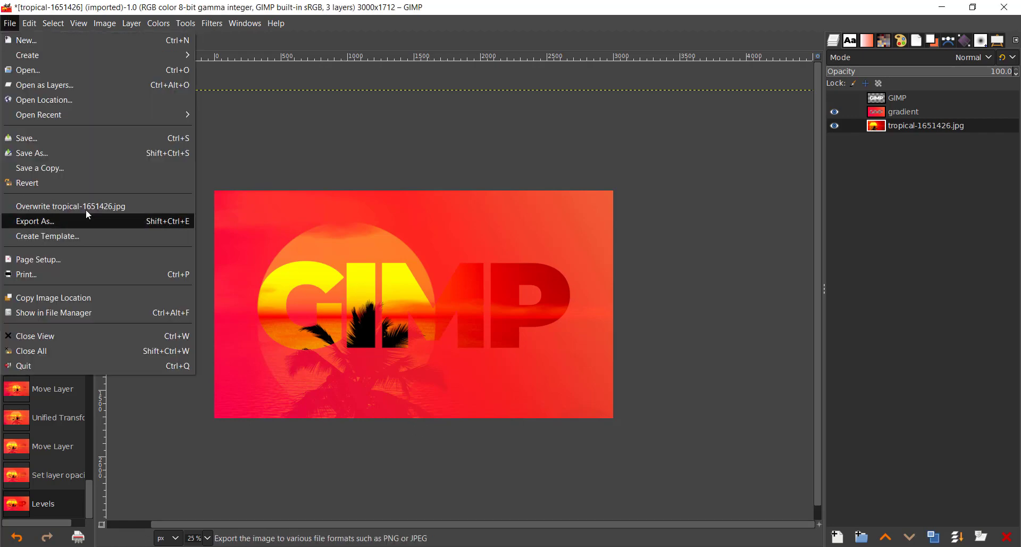
mouse_move(184, 116)
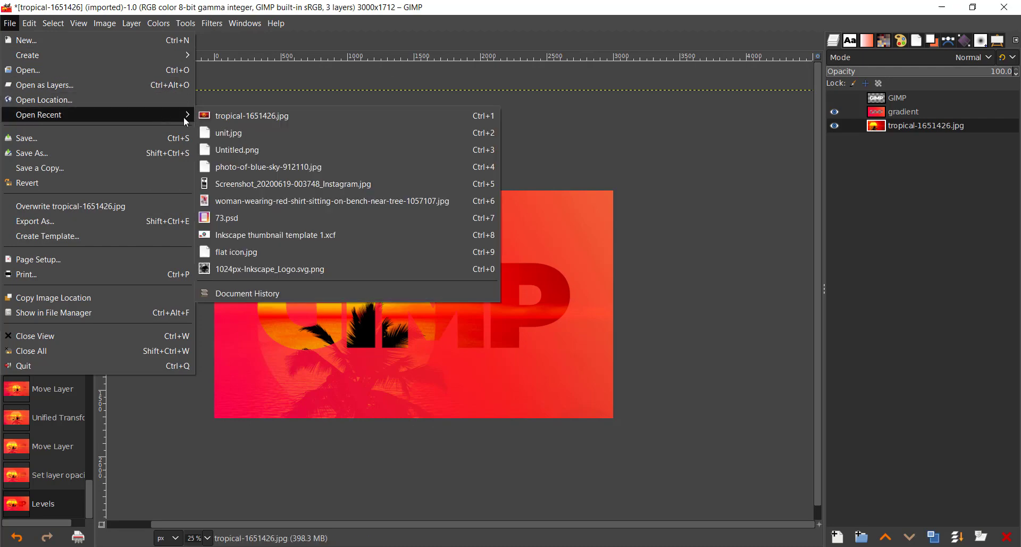
key(Escape)
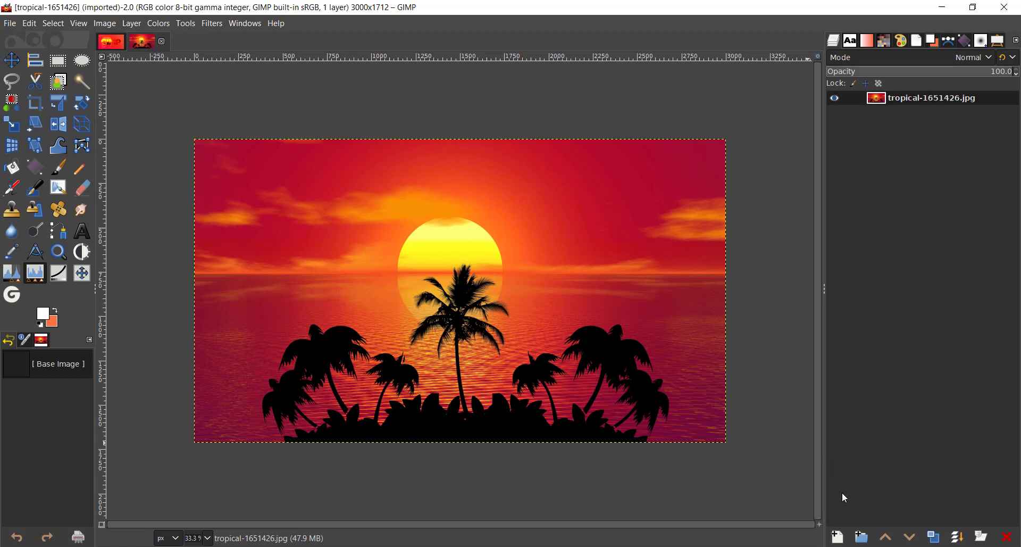
- Create a new transparent 3000×1712 layer named GRADIENT above the photo
click(838, 536)
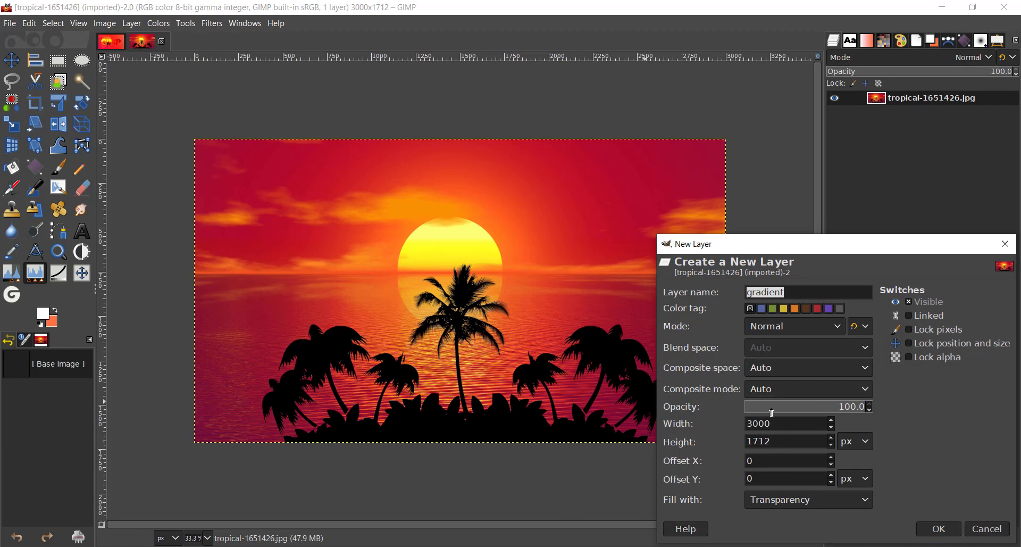
key(Caps_Lock)
text(GRADIENT)
key(Return)
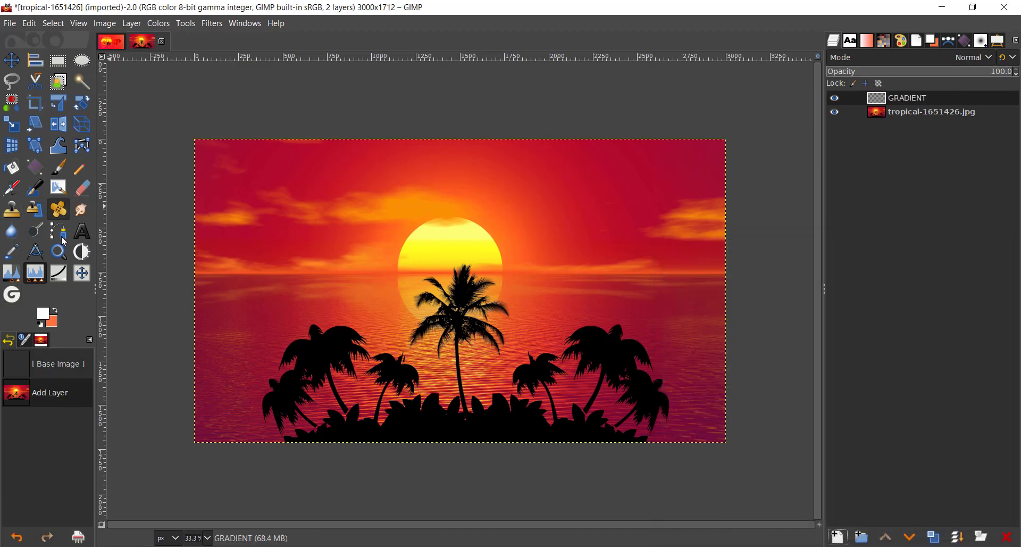
- Set the foreground colour to hot pink ff006c and the background colour to orange ff7140
click(45, 318)
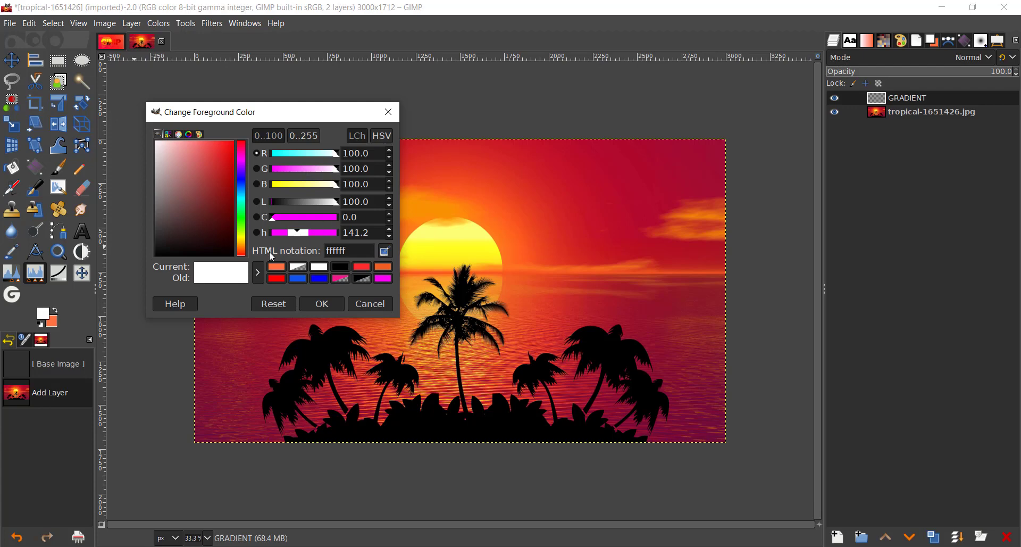
drag(225, 209, 251, 137)
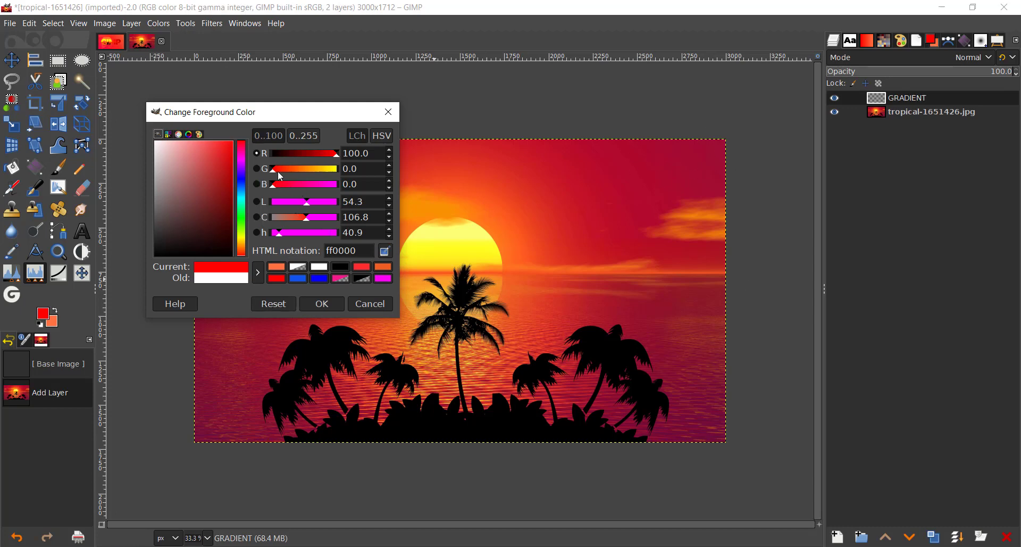
drag(275, 181, 302, 183)
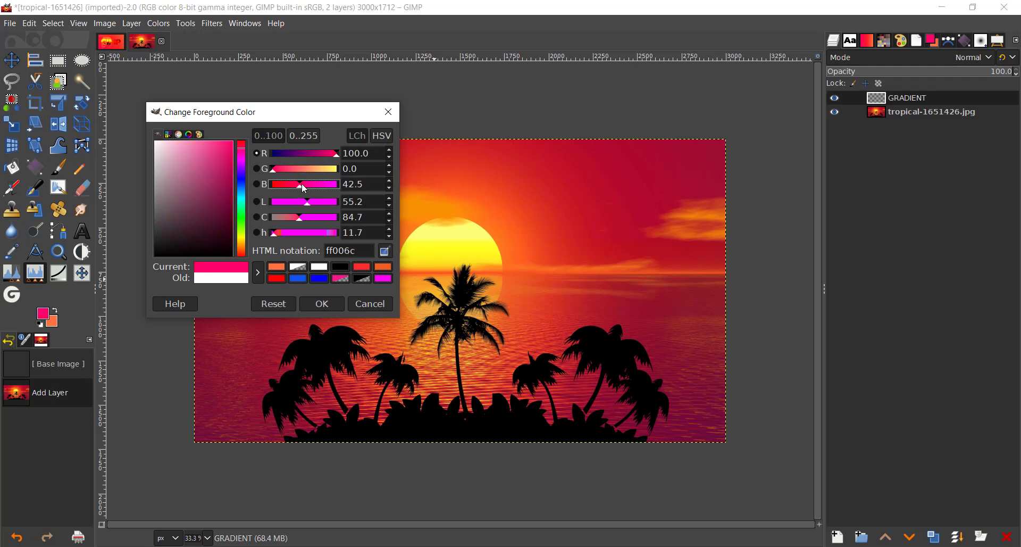
click(314, 306)
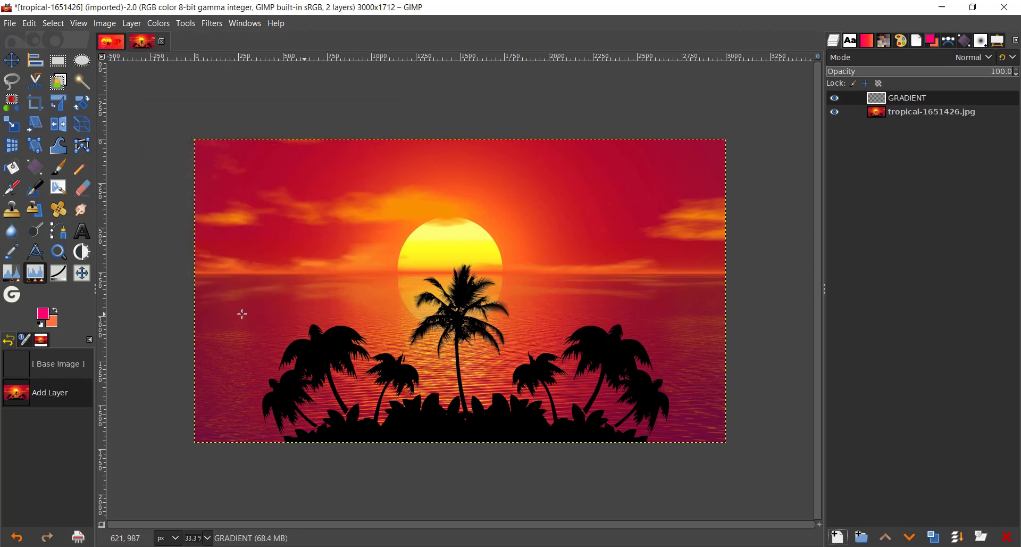
click(55, 323)
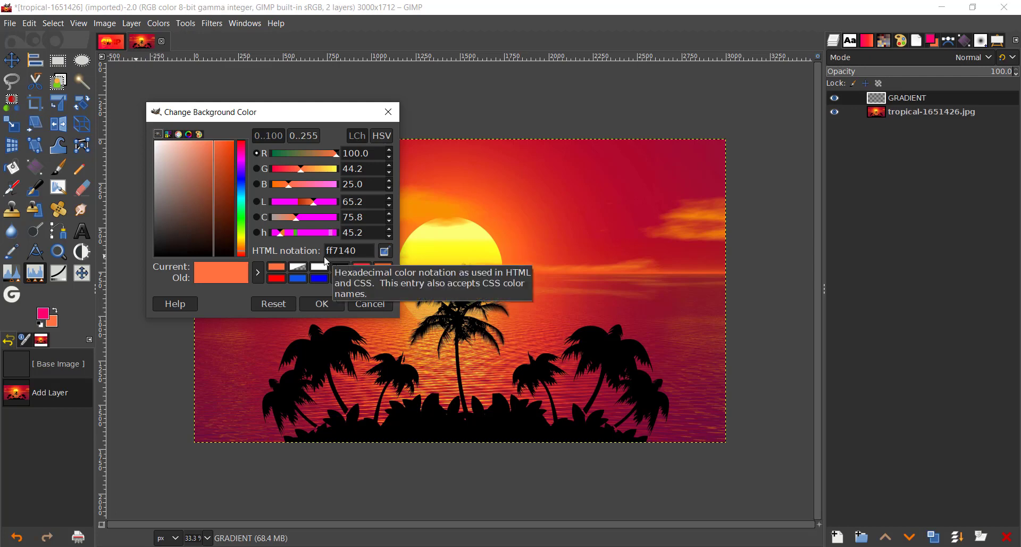
click(323, 304)
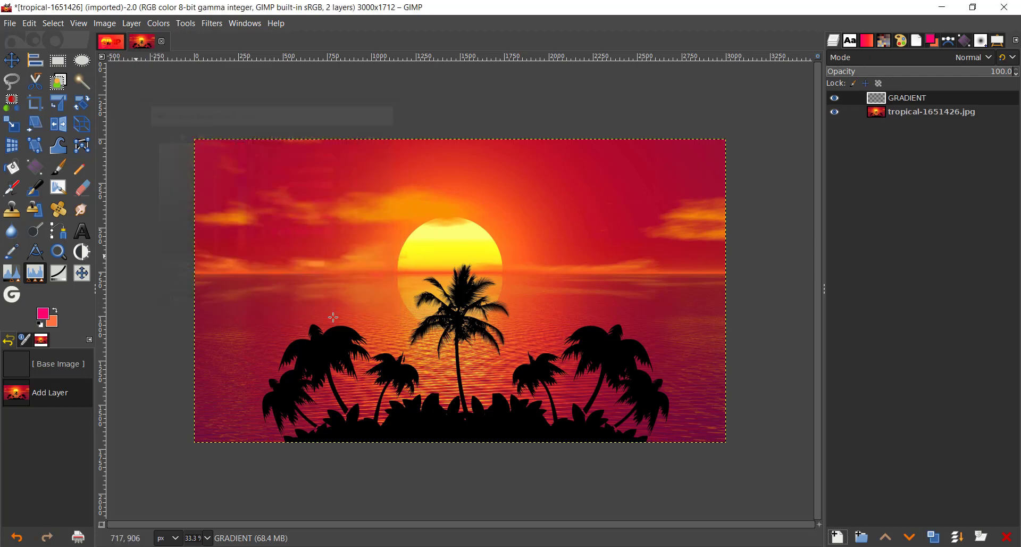
- Fill GRADIENT with a lower-left to upper-right FG to BG (RGB) gradient at 67.5 opacity
click(32, 176)
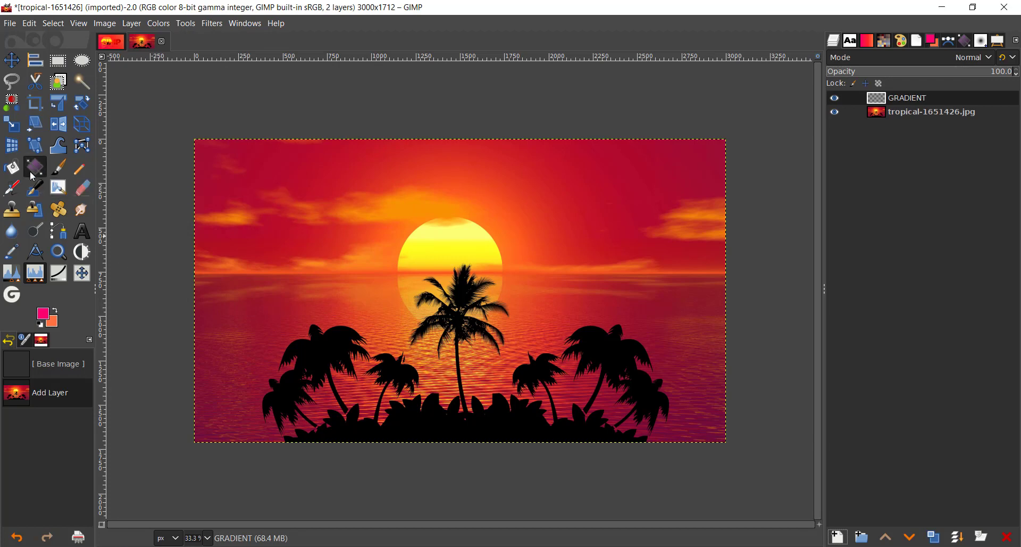
click(998, 43)
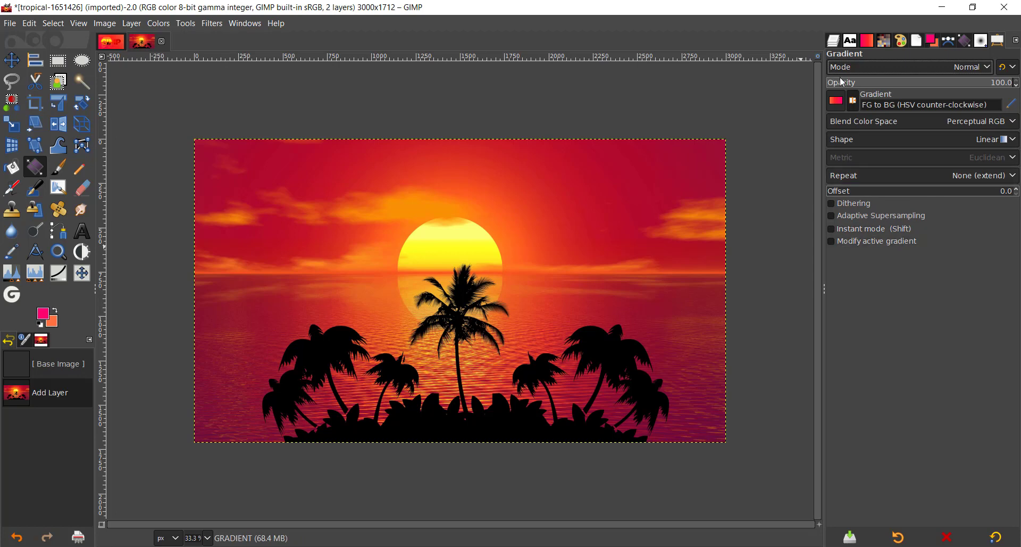
click(836, 100)
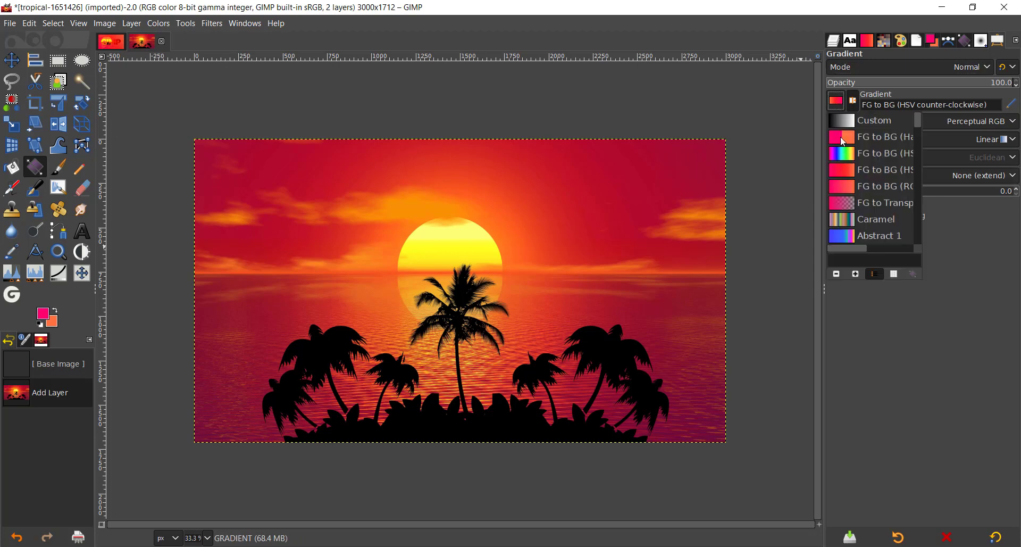
click(848, 185)
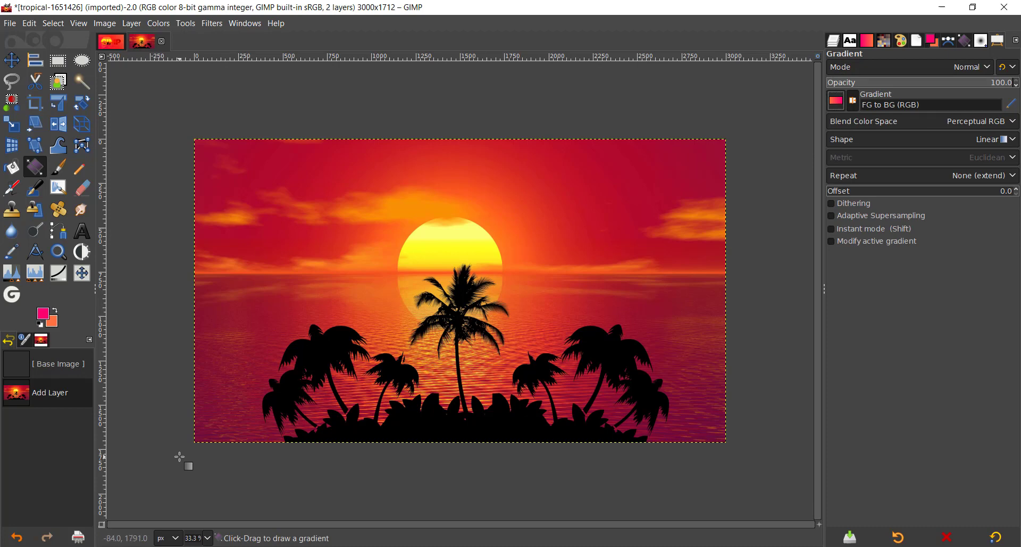
drag(162, 469, 761, 116)
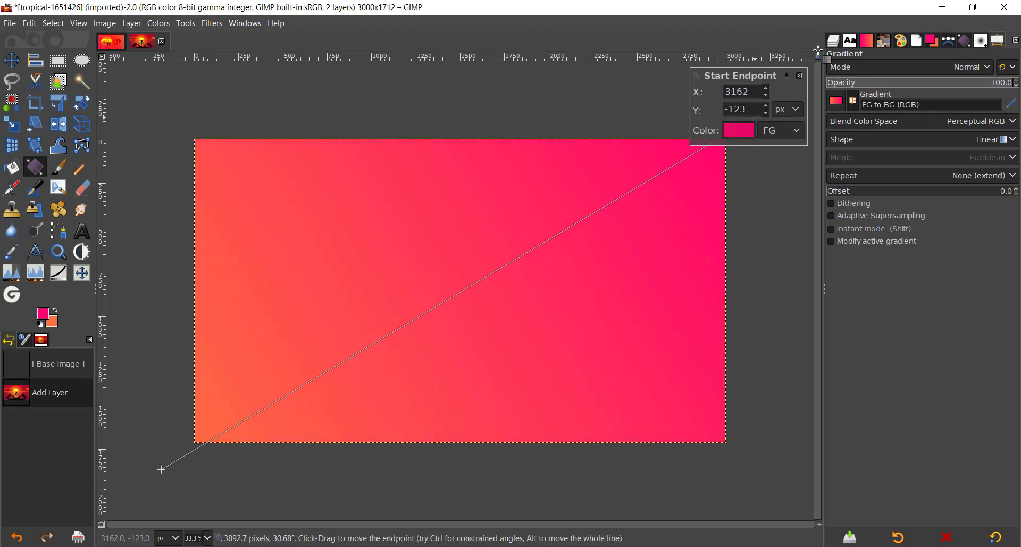
click(834, 41)
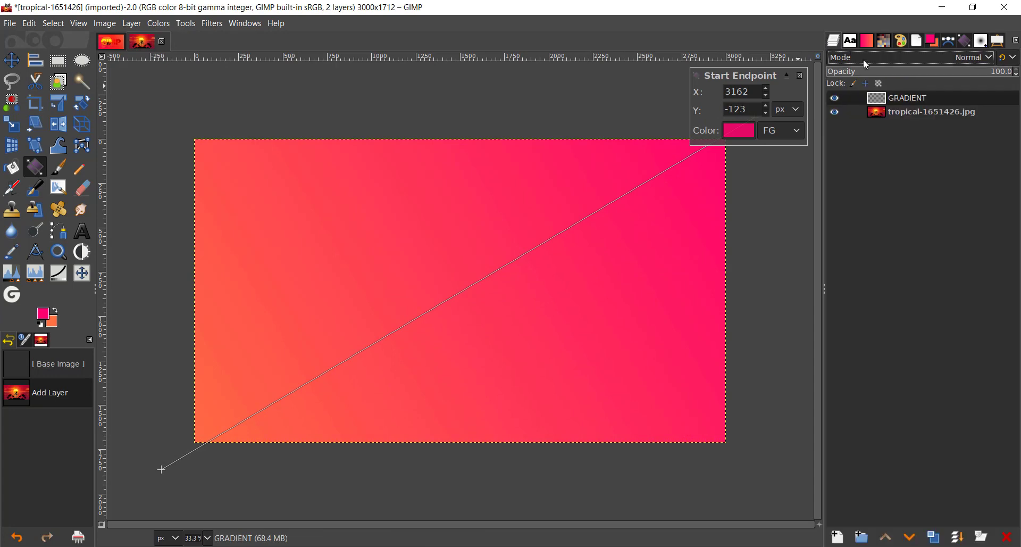
click(957, 72)
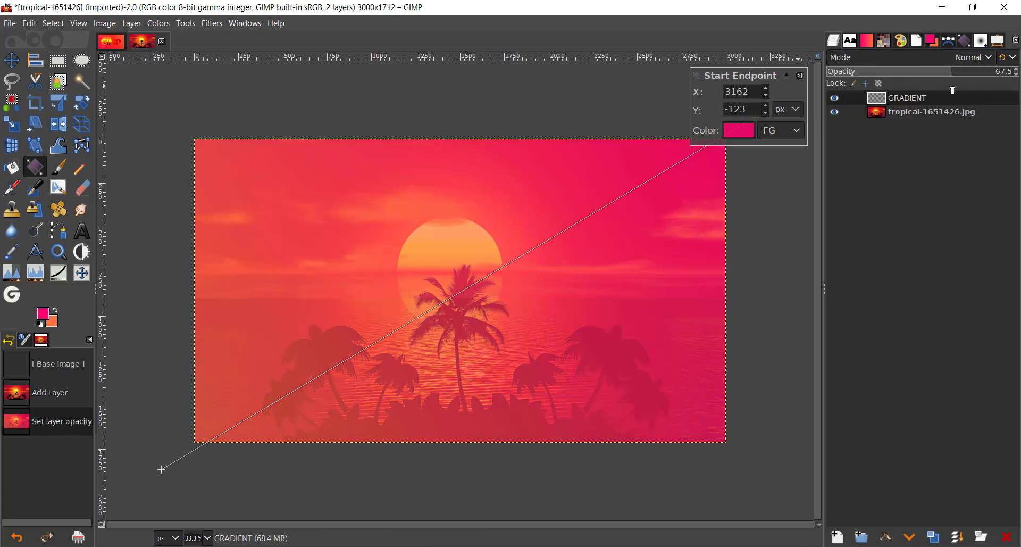
- Drop the layer opacity to about 51 and swap the gradient's pink and orange ends
drag(953, 90, 922, 97)
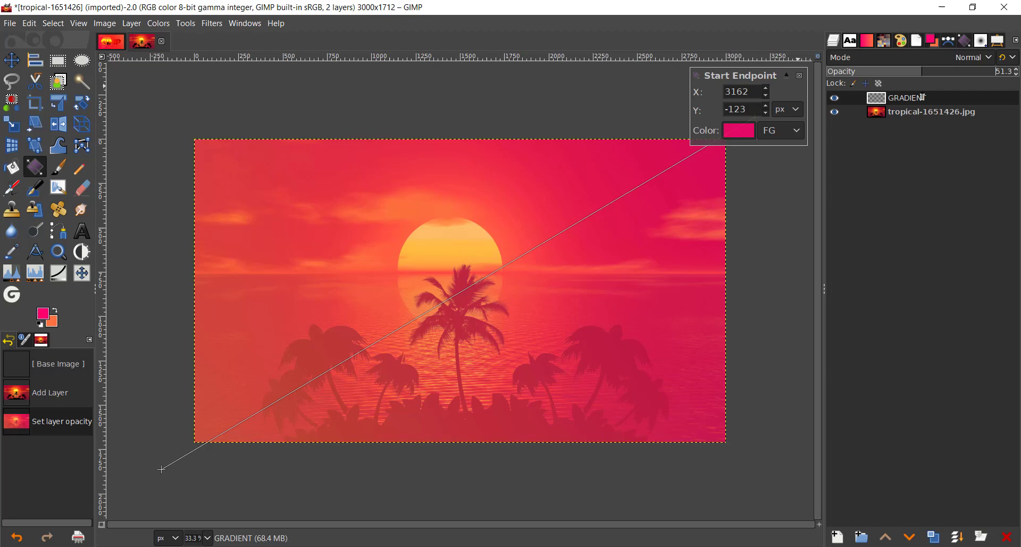
drag(51, 322, 133, 263)
drag(201, 303, 349, 319)
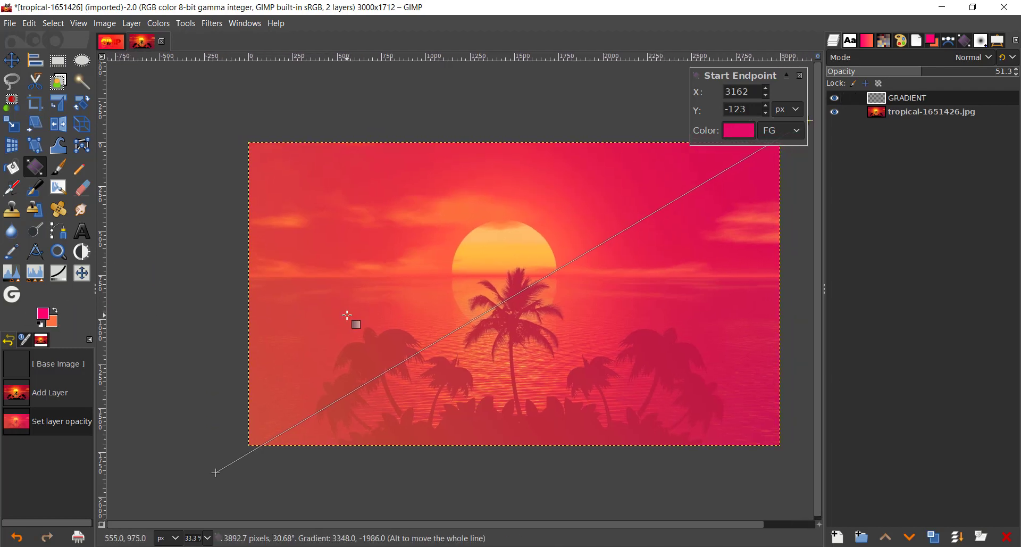
key(x)
scroll(467, 300, right, 3)
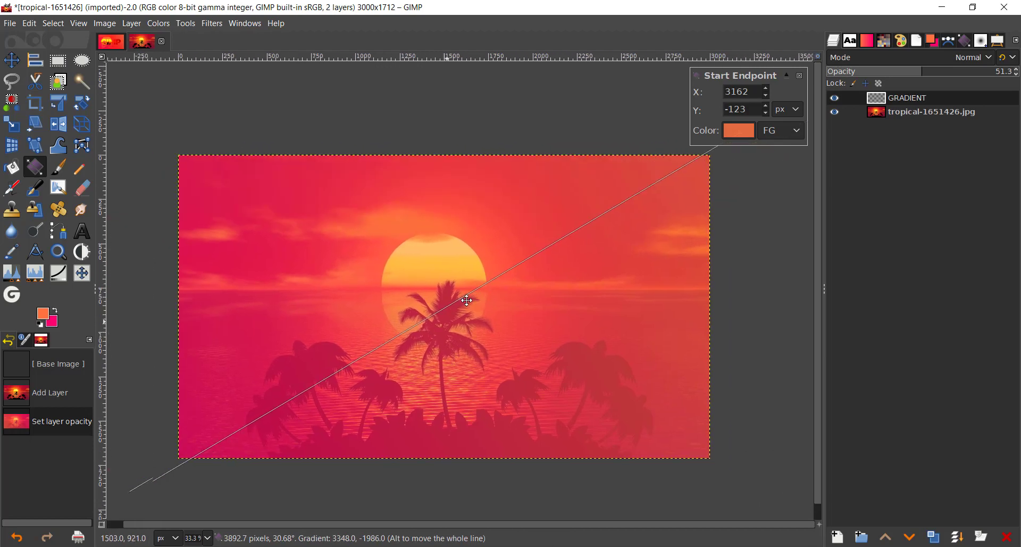
scroll(467, 301, down, 2)
scroll(467, 300, left, 2)
scroll(476, 303, down, 1)
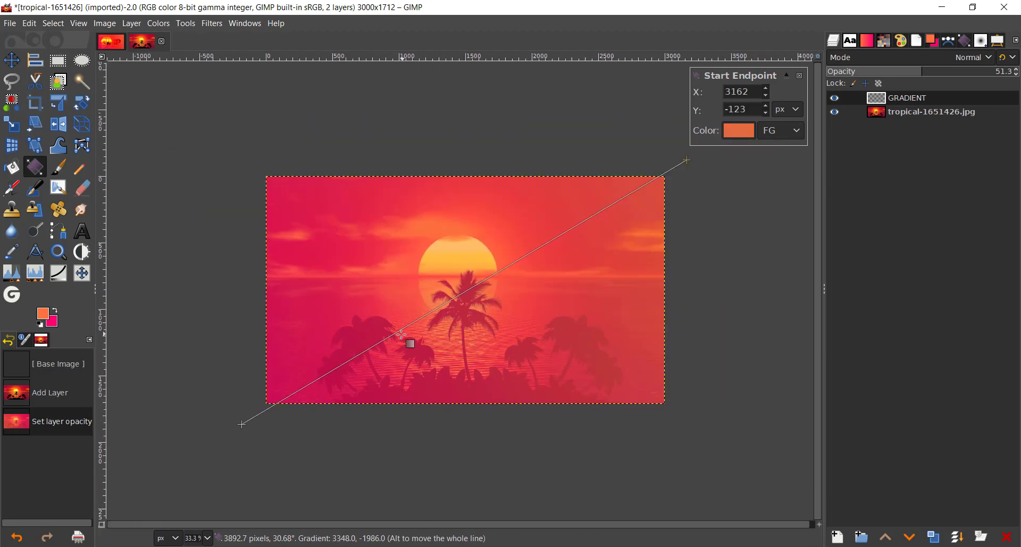
- Extend the gradient endpoints toward lower-left and upper-right, then raise opacity to 61.5
drag(241, 425, 141, 476)
scroll(531, 424, right, 4)
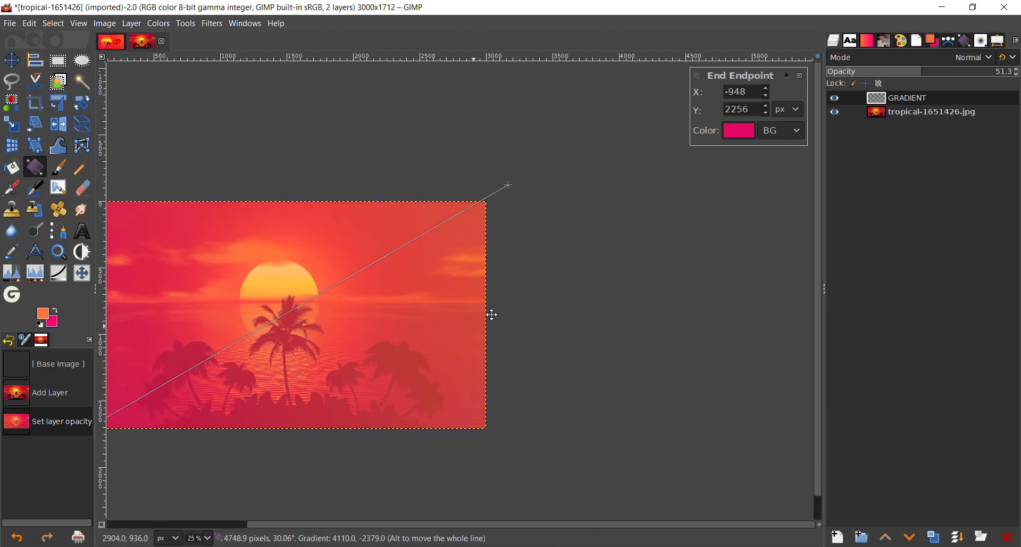
scroll(492, 315, left, 1)
scroll(492, 314, down, 1)
drag(557, 152, 473, 205)
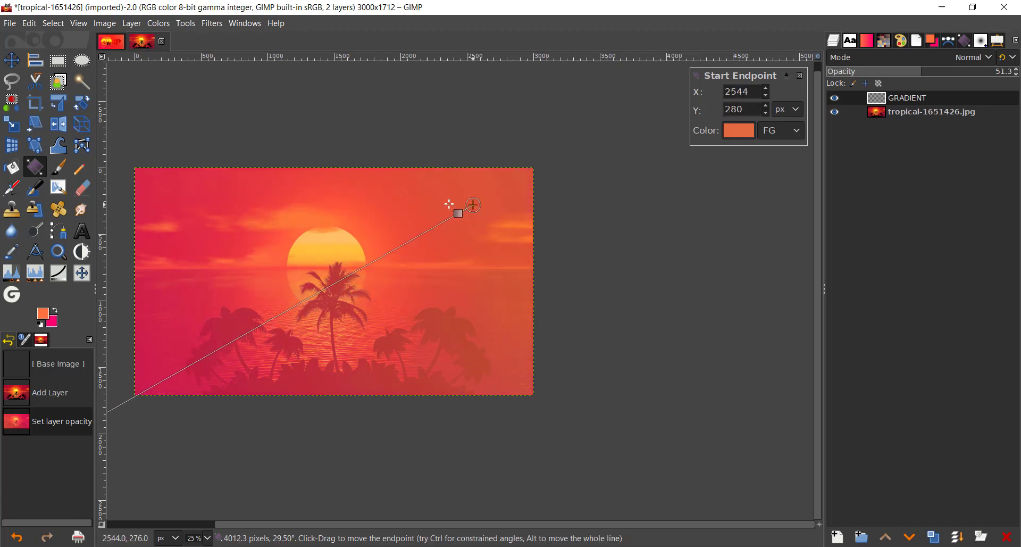
scroll(456, 210, left, 2)
scroll(456, 209, down, 1)
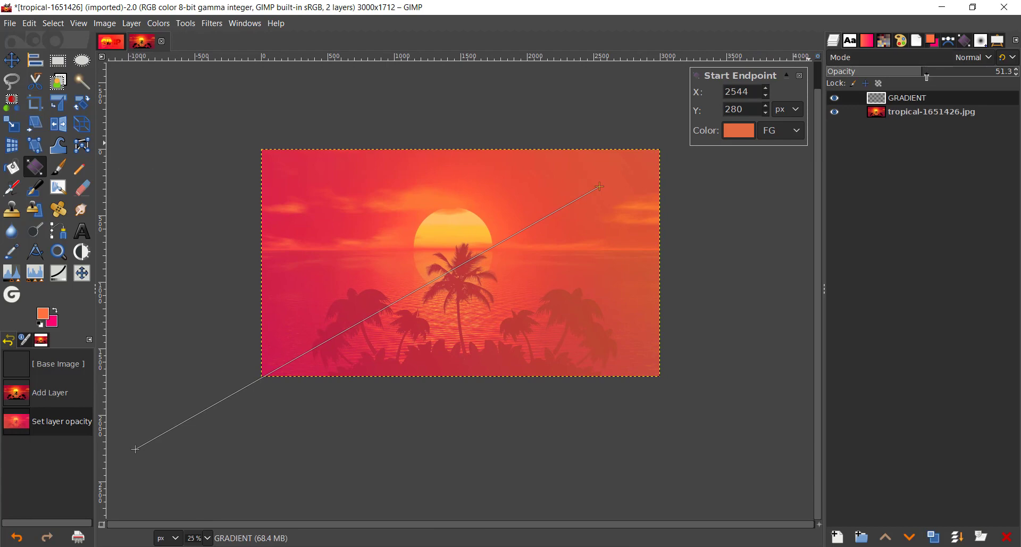
drag(926, 77, 942, 76)
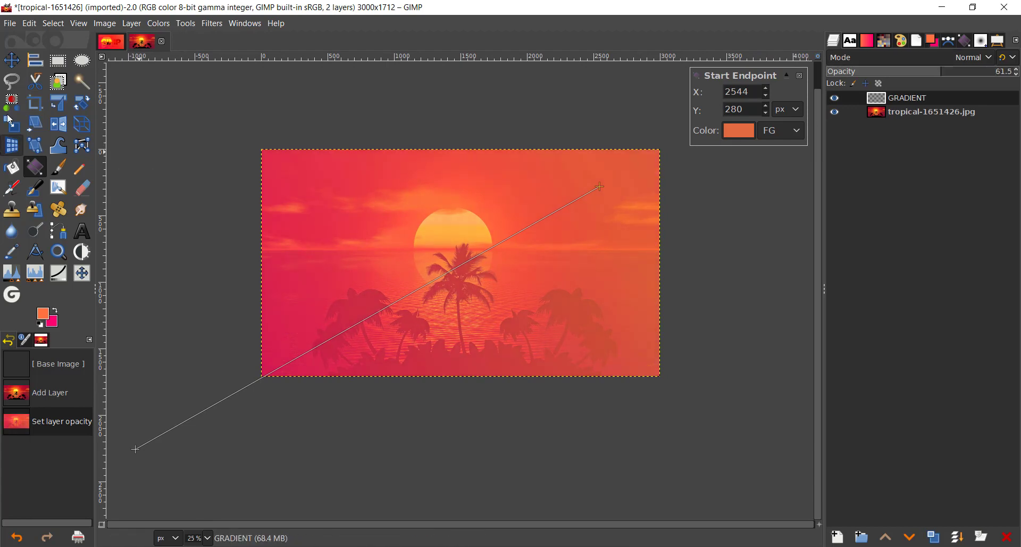
- Type GIMP in capitals on a new orange Montserrat Heavy 552 px text layer
click(85, 232)
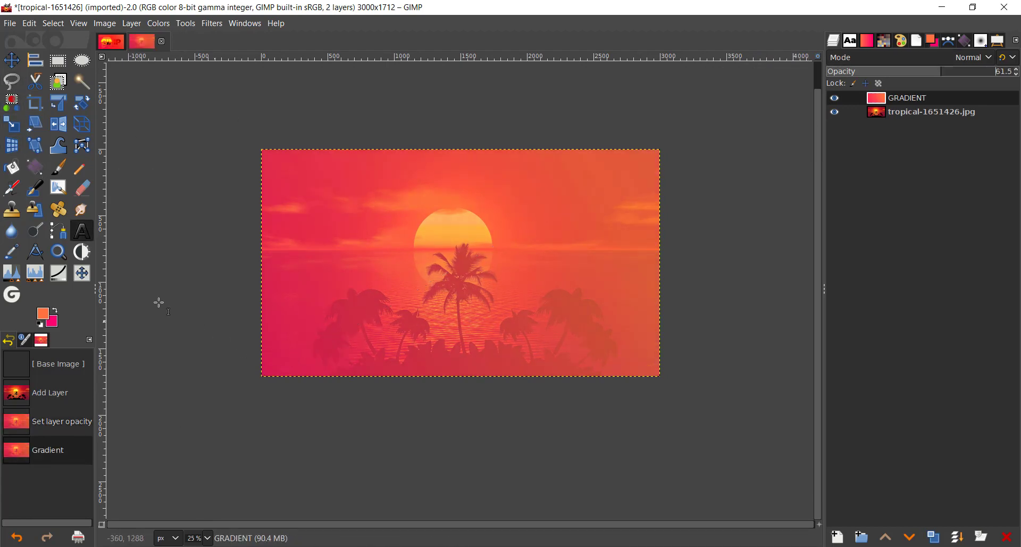
click(334, 208)
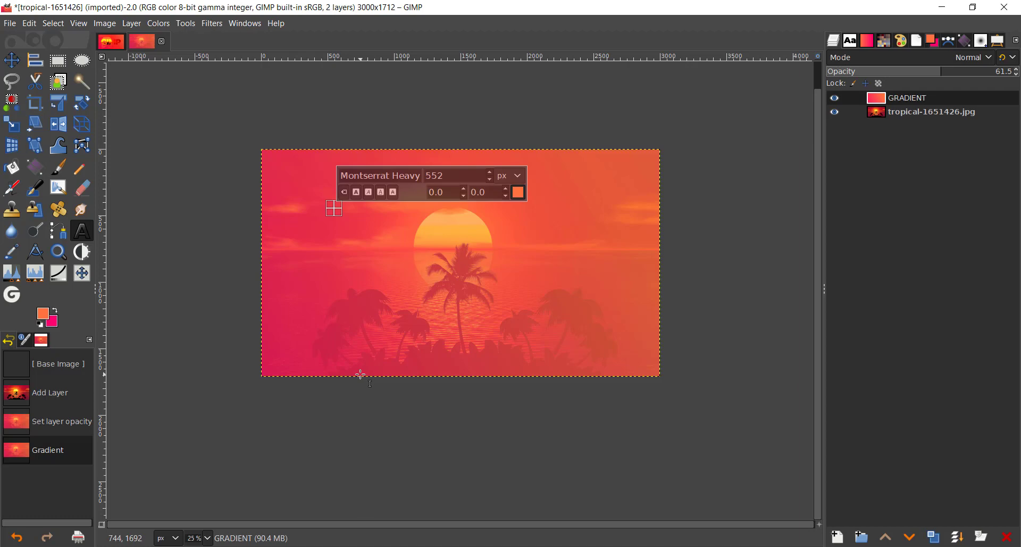
key(Caps_Lock)
key(Caps_Lock)
text(GIMP)
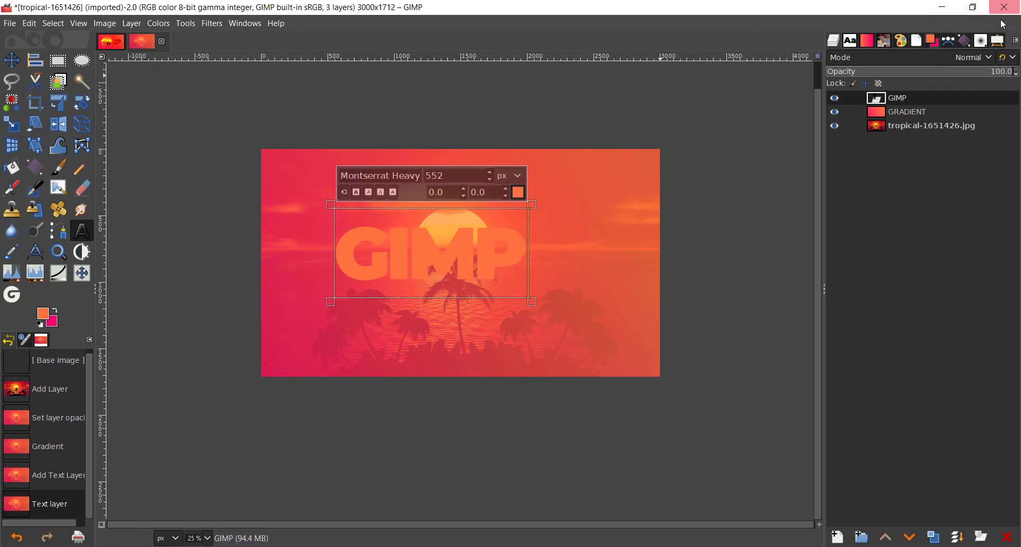
- Change the GIMP text colour to white
click(999, 43)
click(894, 154)
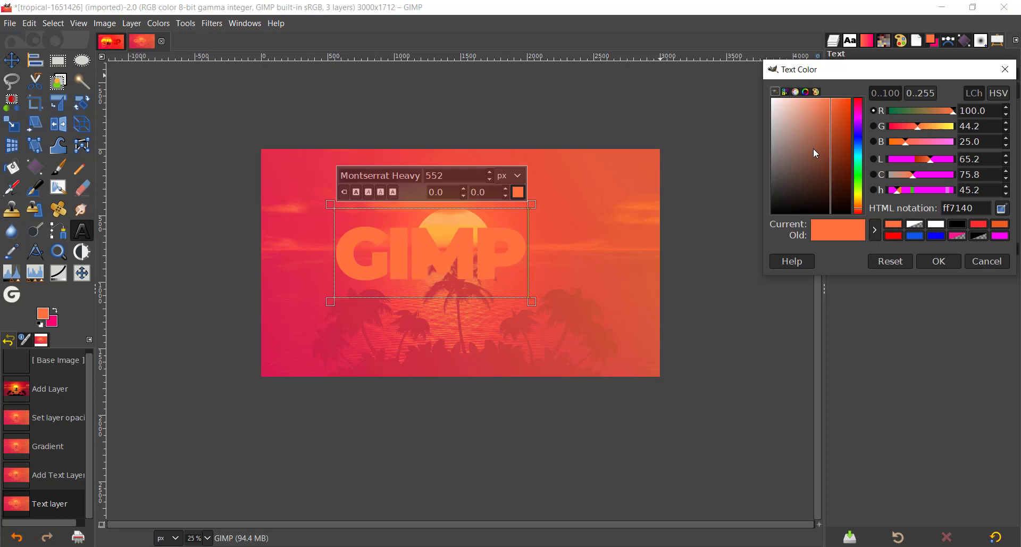
click(936, 223)
click(957, 261)
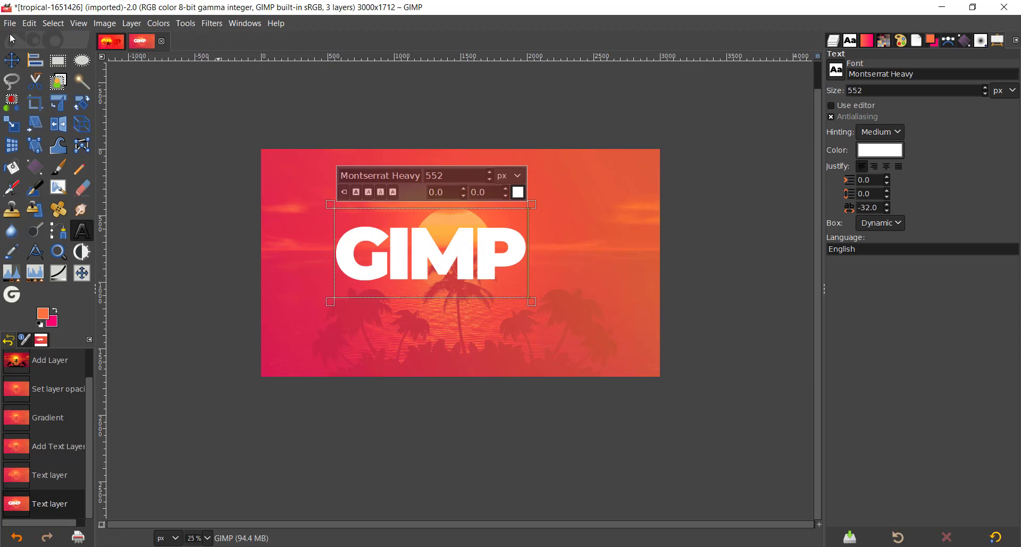
- Enlarge the GIMP lettering to 655 px
click(12, 59)
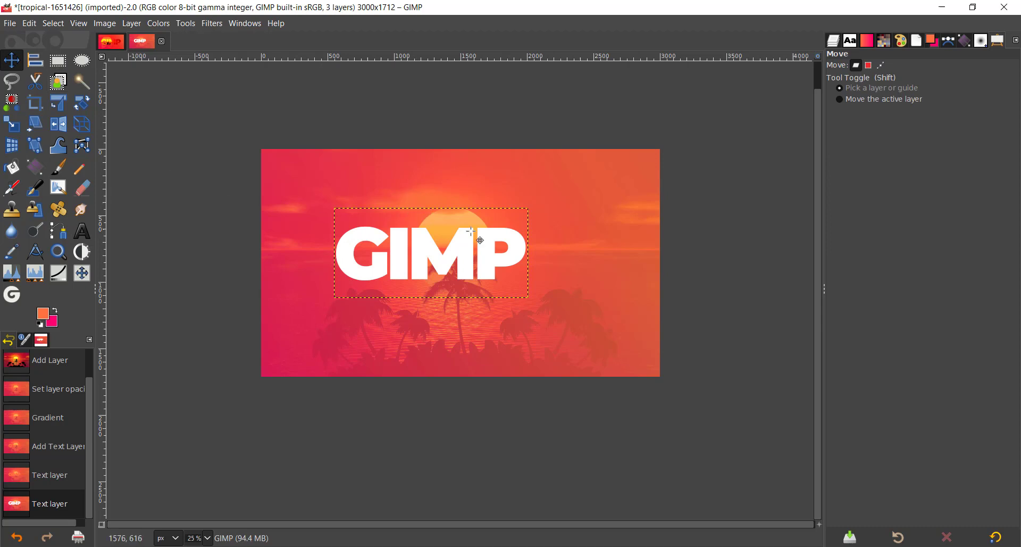
click(82, 230)
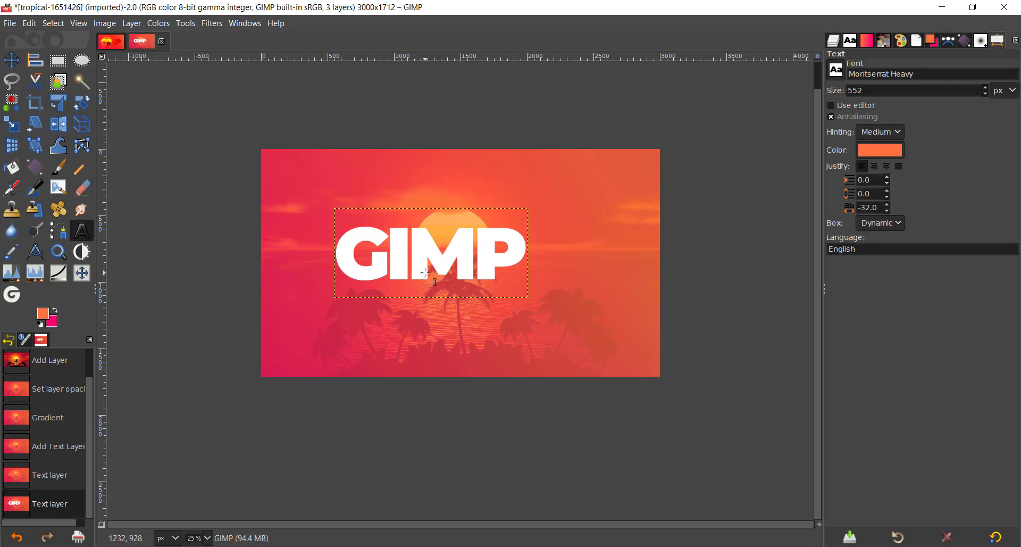
click(409, 289)
click(985, 88)
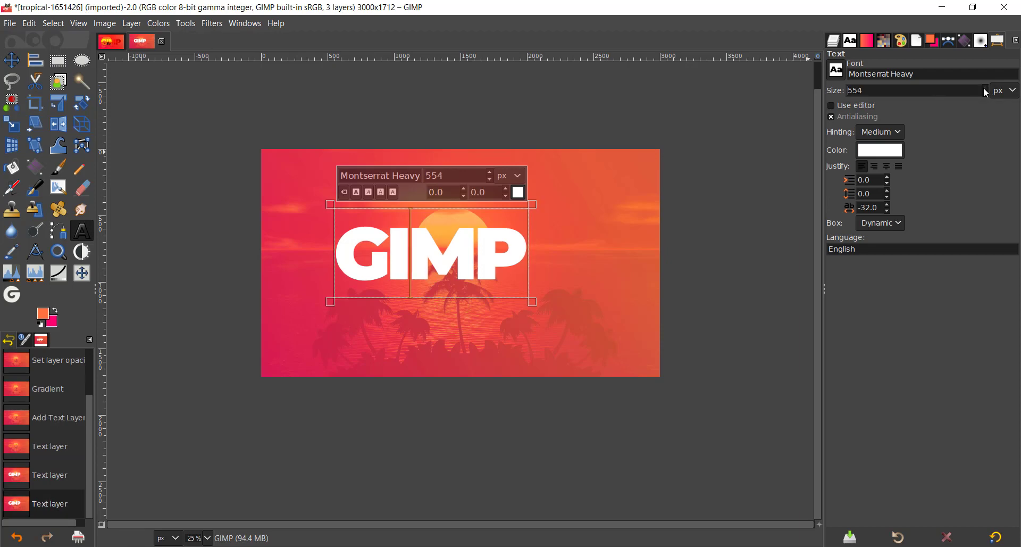
drag(984, 90, 984, 89)
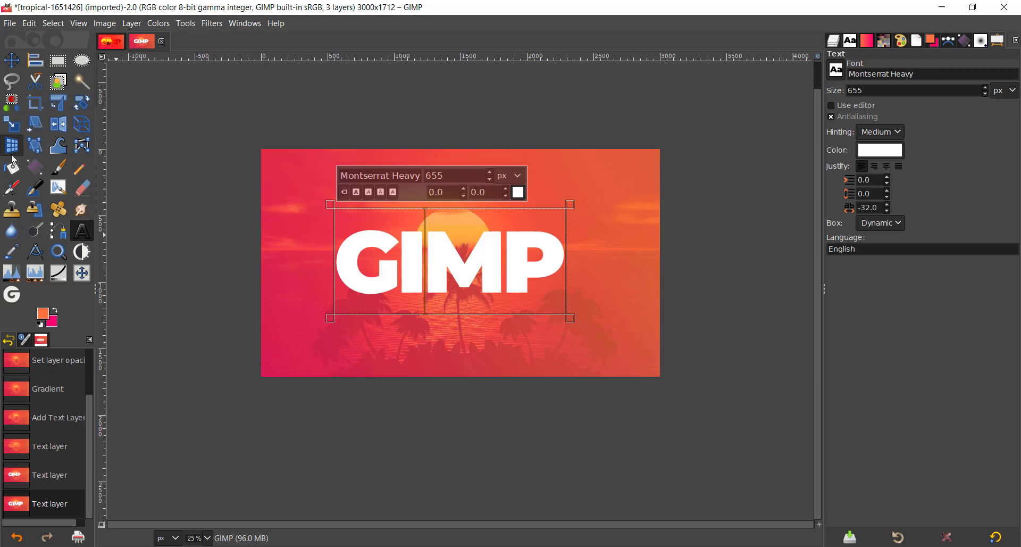
- Centre the GIMP text layer horizontally and vertically with the Align tool
click(11, 60)
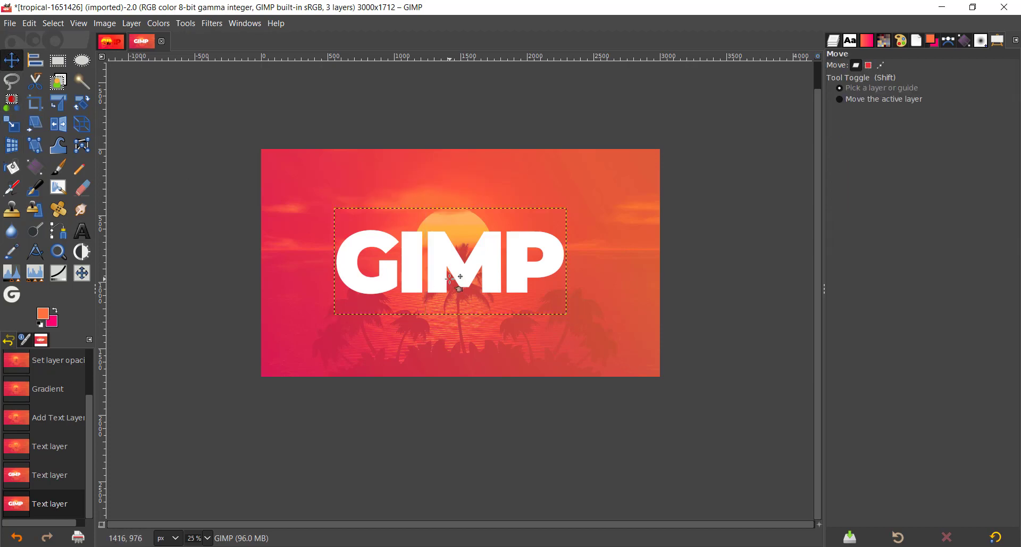
click(45, 61)
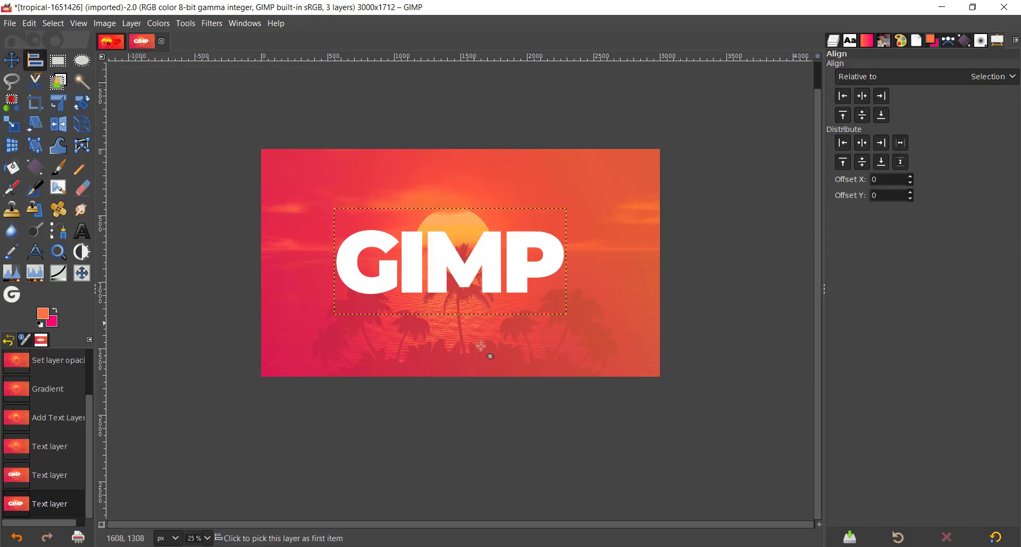
click(415, 246)
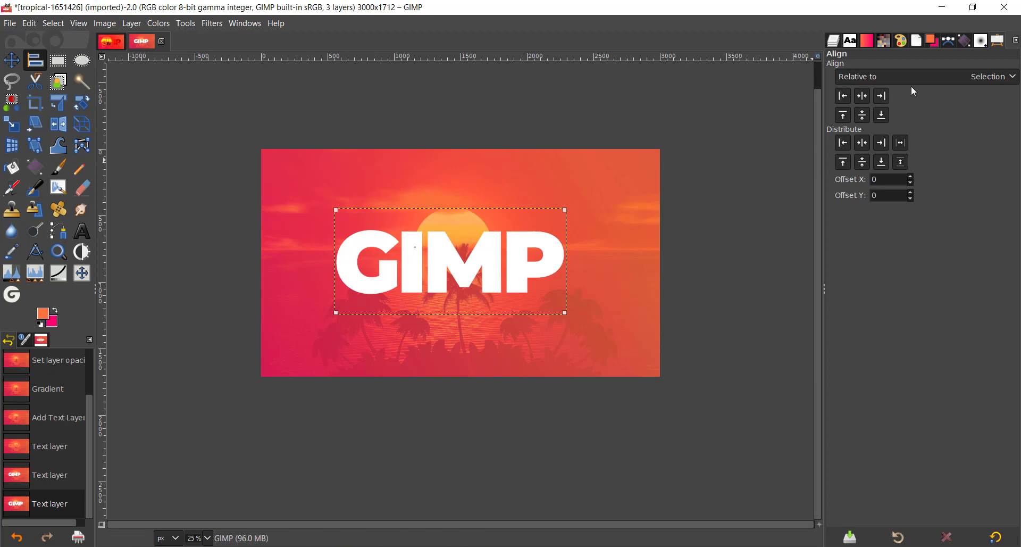
click(867, 98)
click(861, 119)
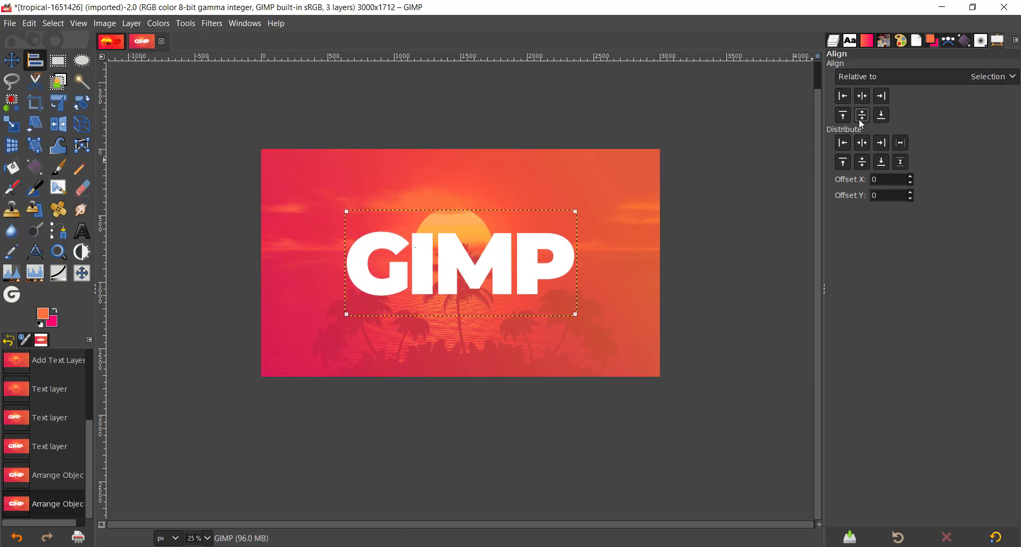
click(854, 84)
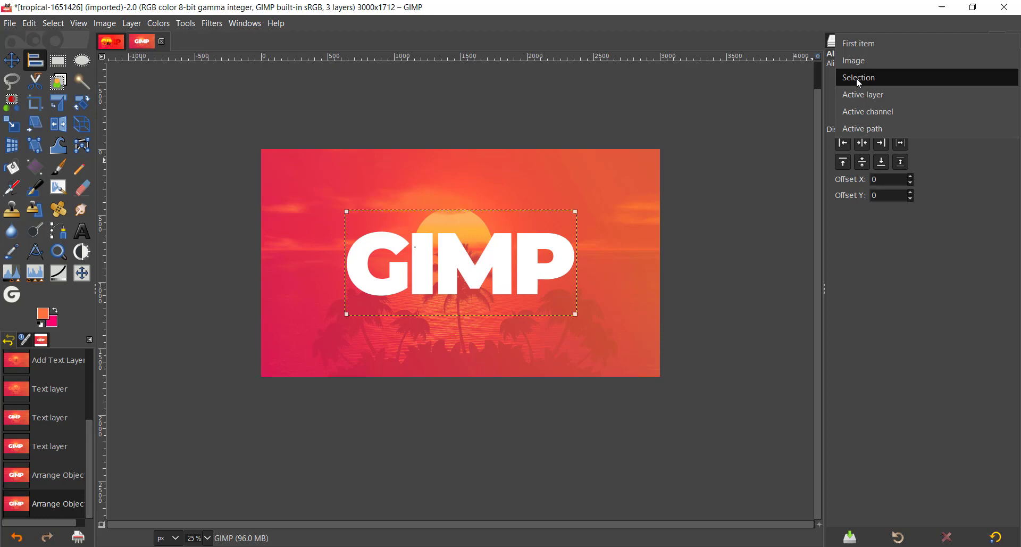
click(884, 78)
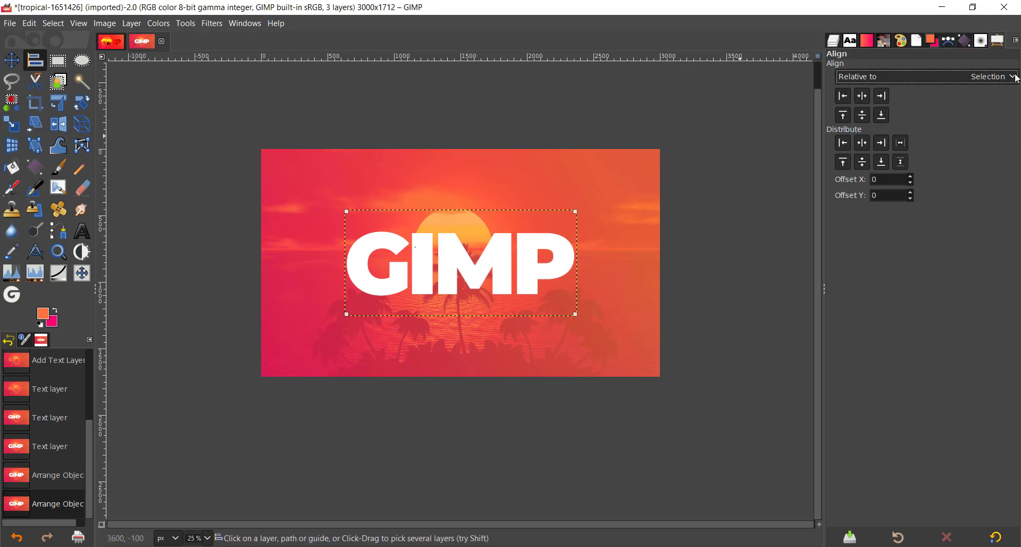
click(12, 60)
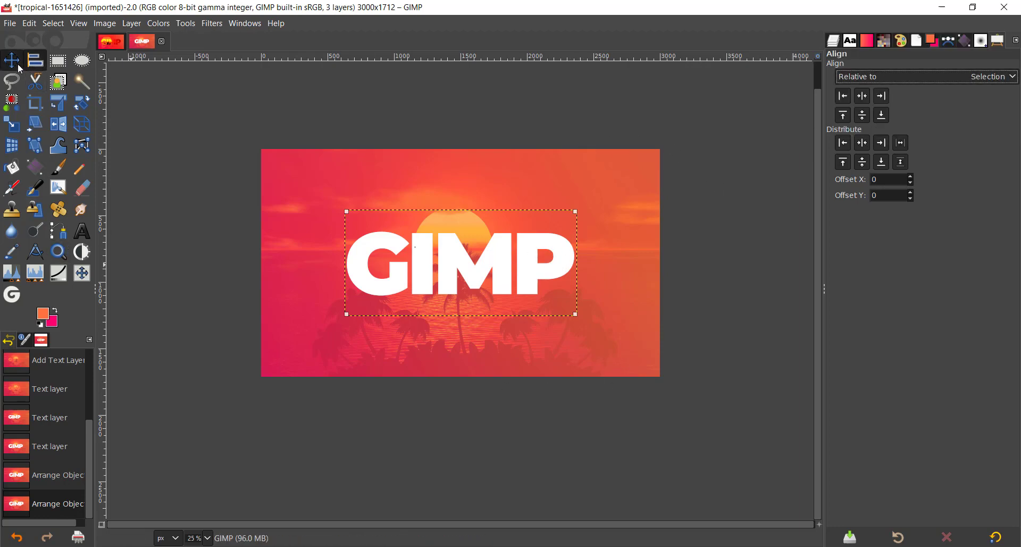
- Convert the GIMP text layer to a selection with Alpha to Selection and hide it
click(834, 40)
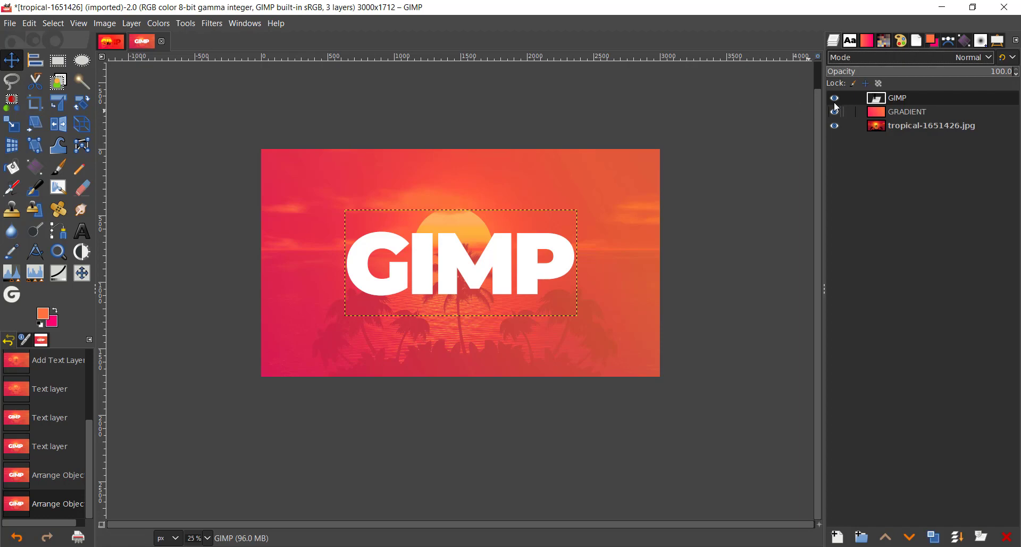
right_click(880, 104)
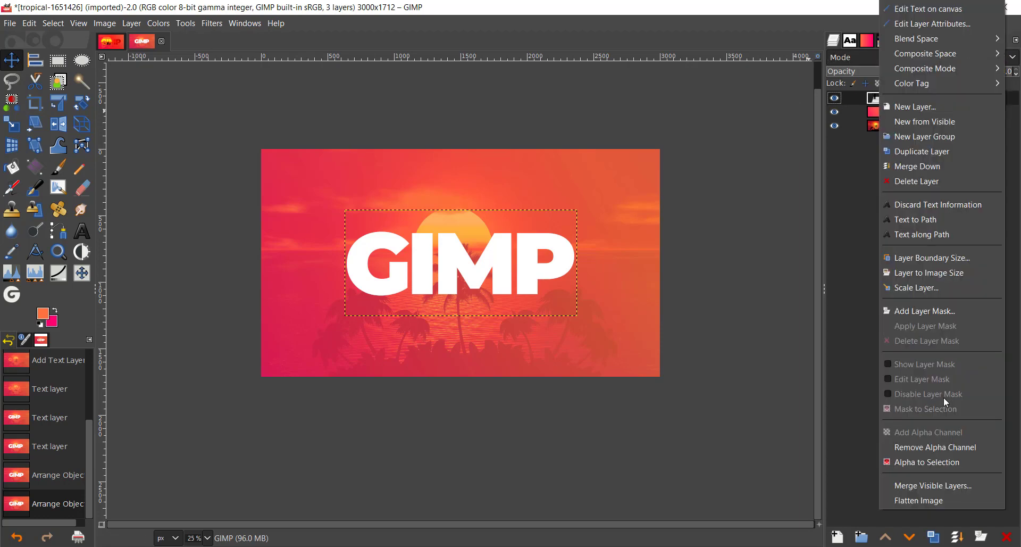
click(931, 462)
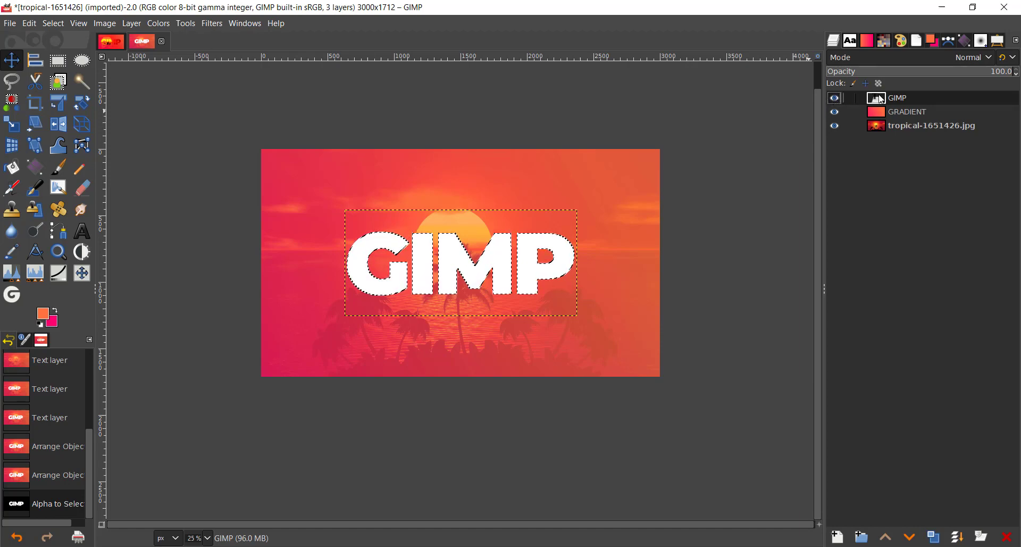
click(835, 98)
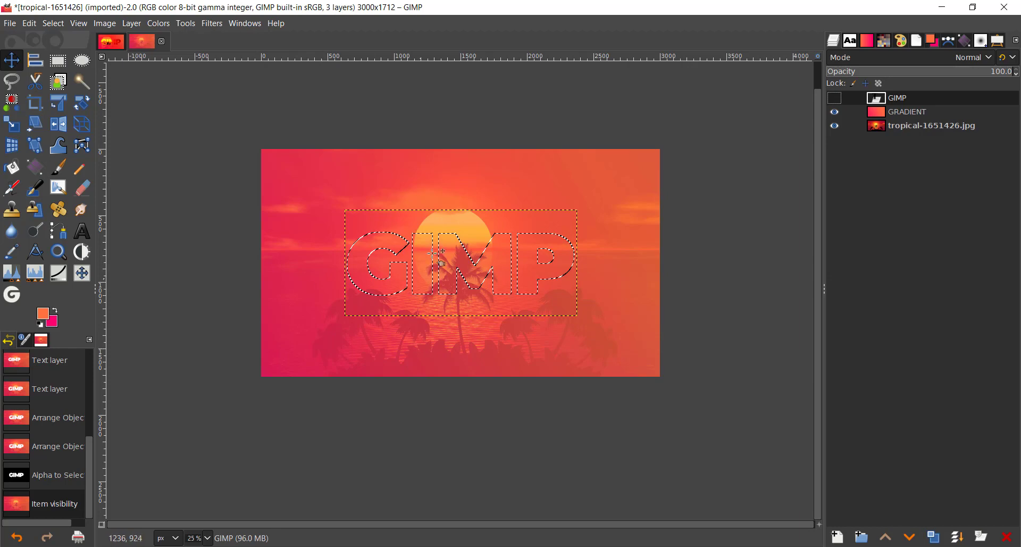
scroll(477, 258, up, 4)
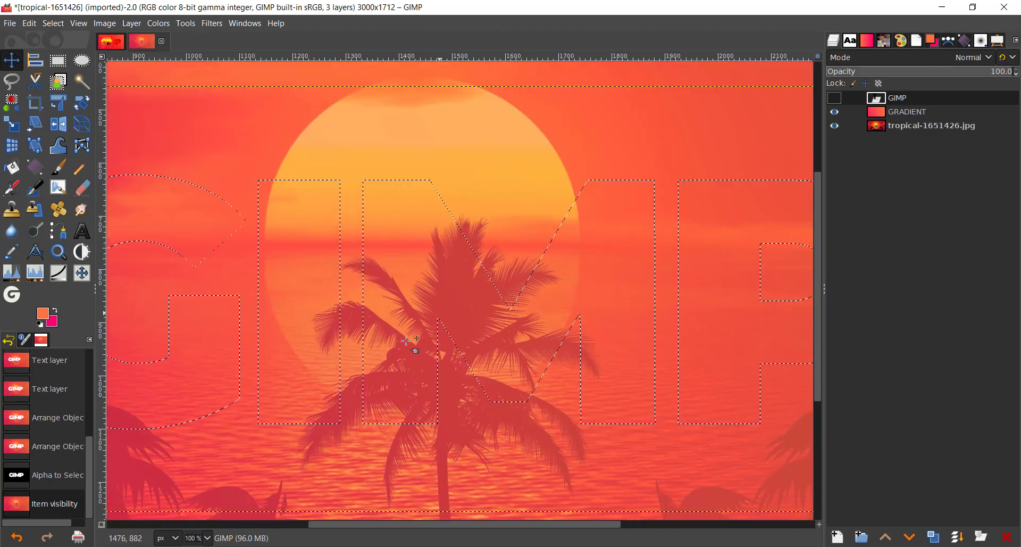
scroll(659, 227, down, 3)
- Delete the GRADIENT layer inside the letter shapes, select none, and zoom out to 25%
click(893, 115)
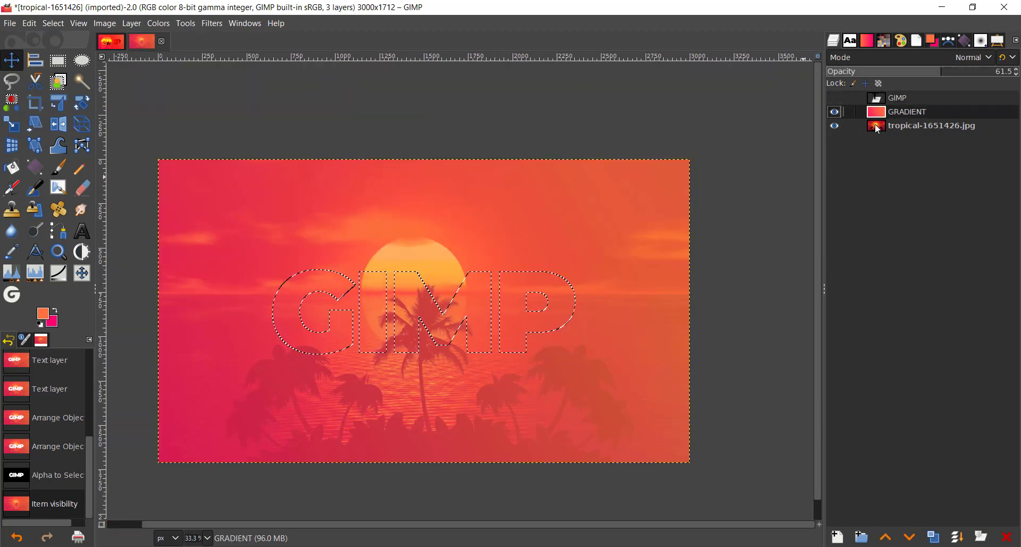
key(Delete)
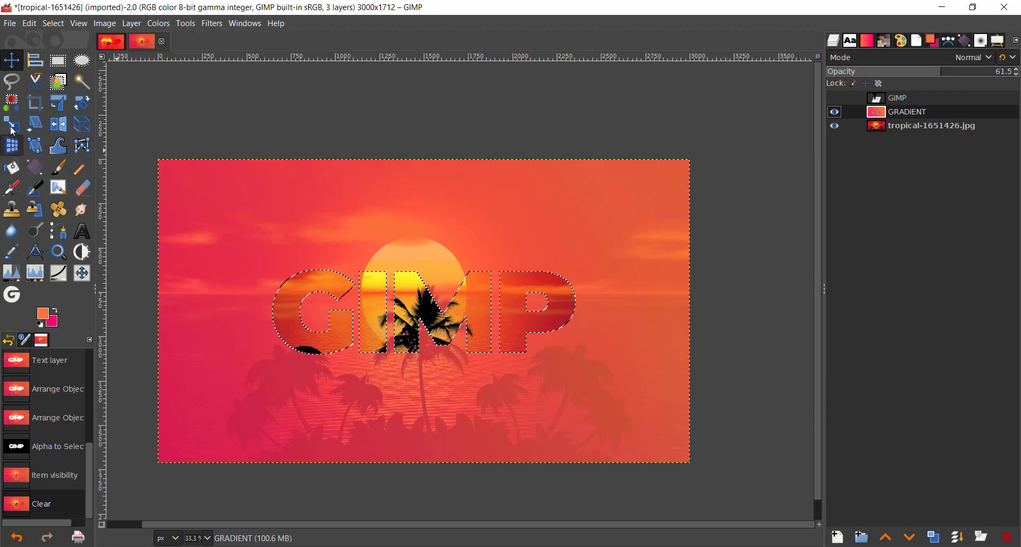
click(55, 106)
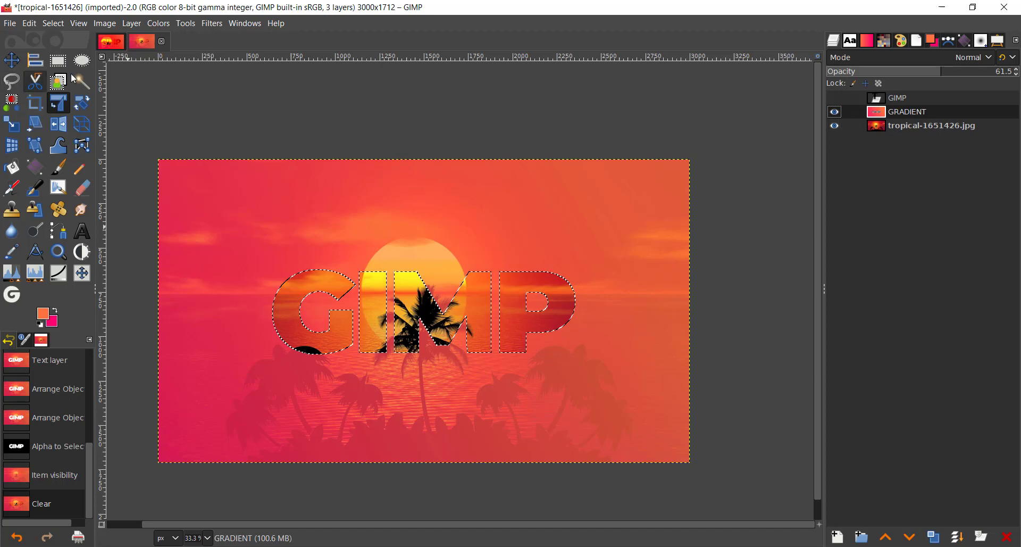
click(59, 23)
click(58, 55)
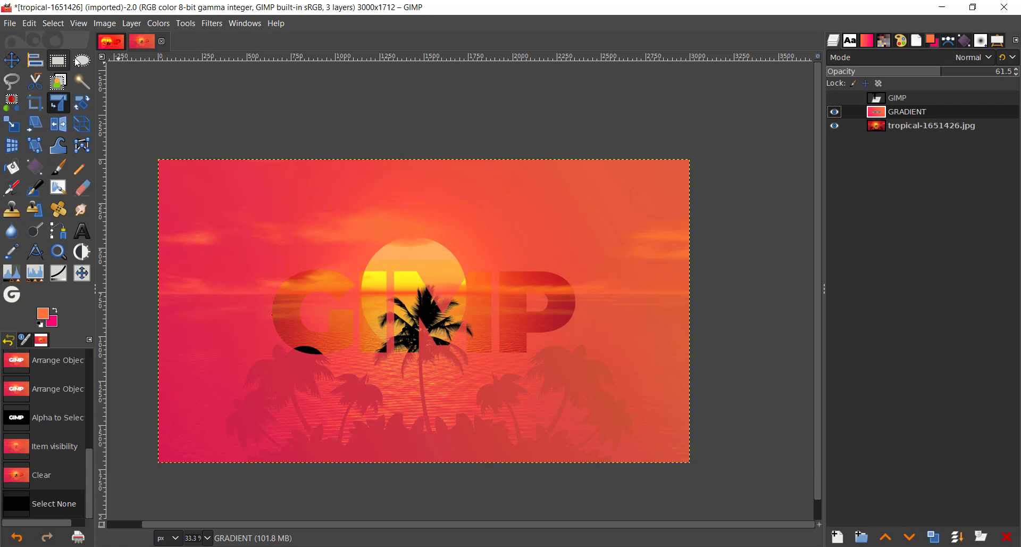
key(minus)
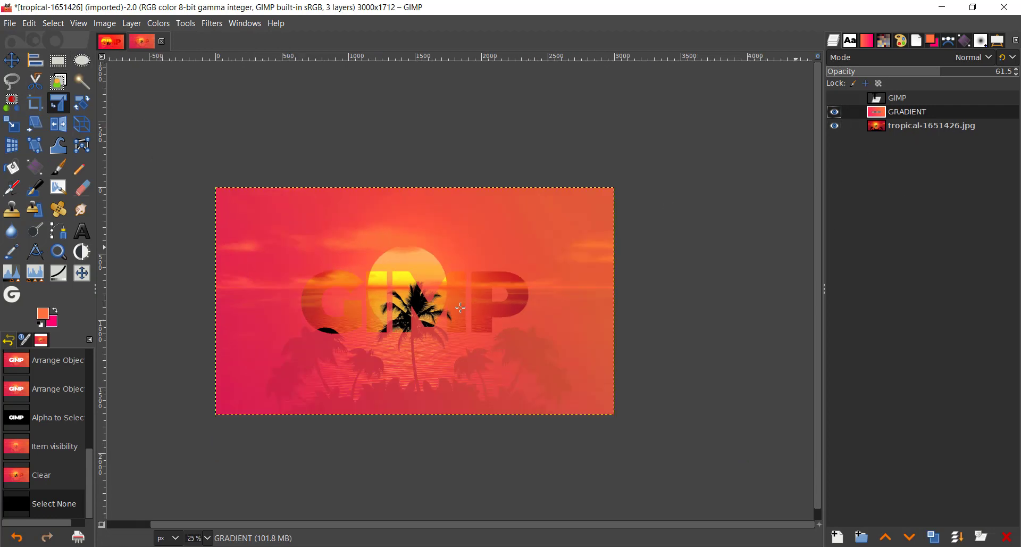
- Rename the tropical-1651426.jpg photo layer to BEAK SUNSET
click(924, 131)
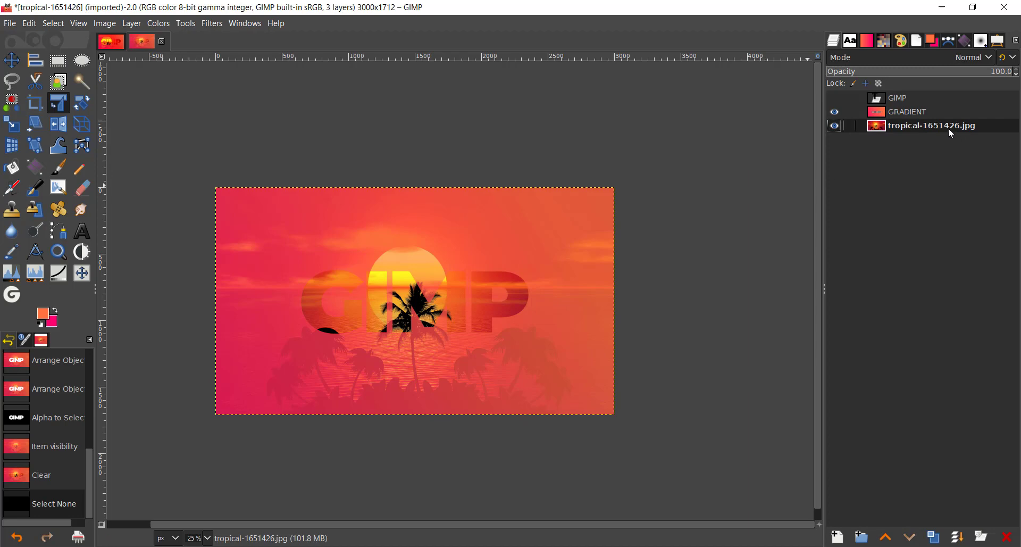
double_click(950, 127)
key(ctrl+a)
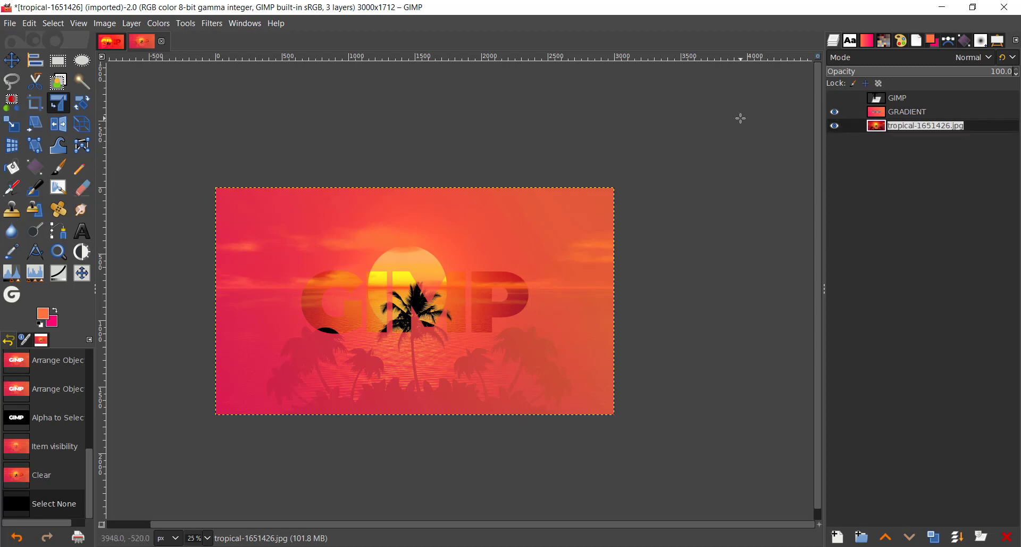
text(BEAK SUNSET)
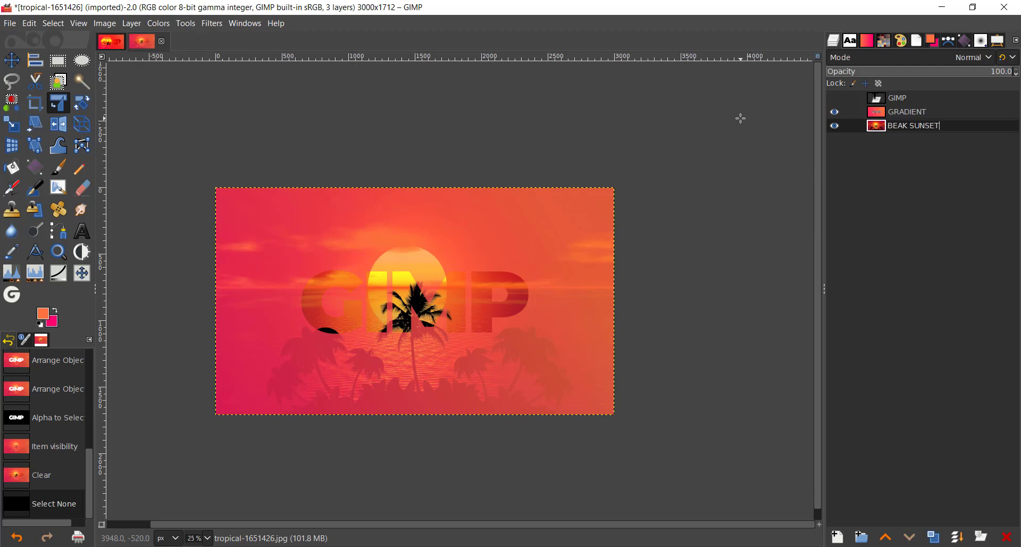
key(Return)
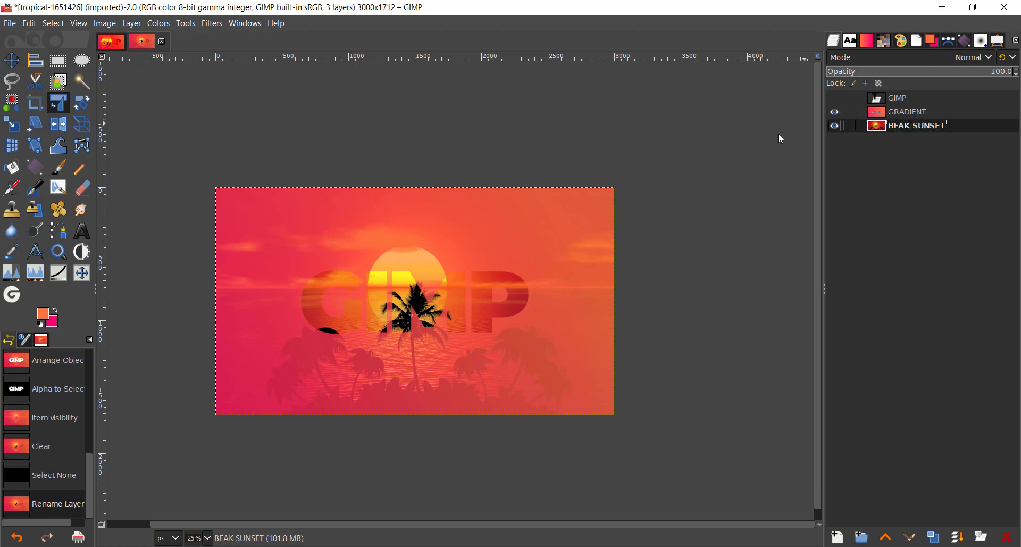
- Scale the BEAK SUNSET photo about 1.67 times around its centre with Unified Transform
scroll(447, 287, down, 1)
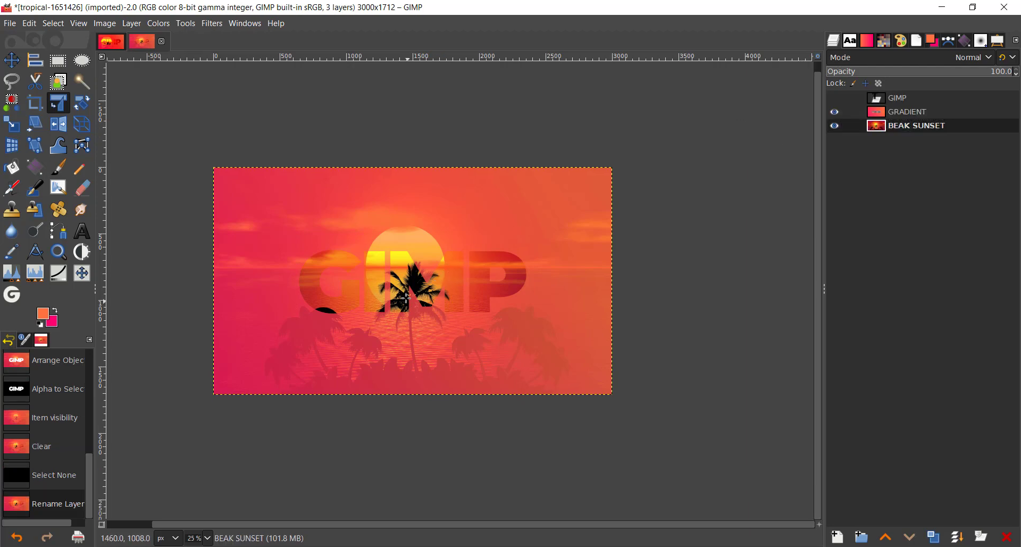
click(474, 354)
scroll(474, 355, down, 2)
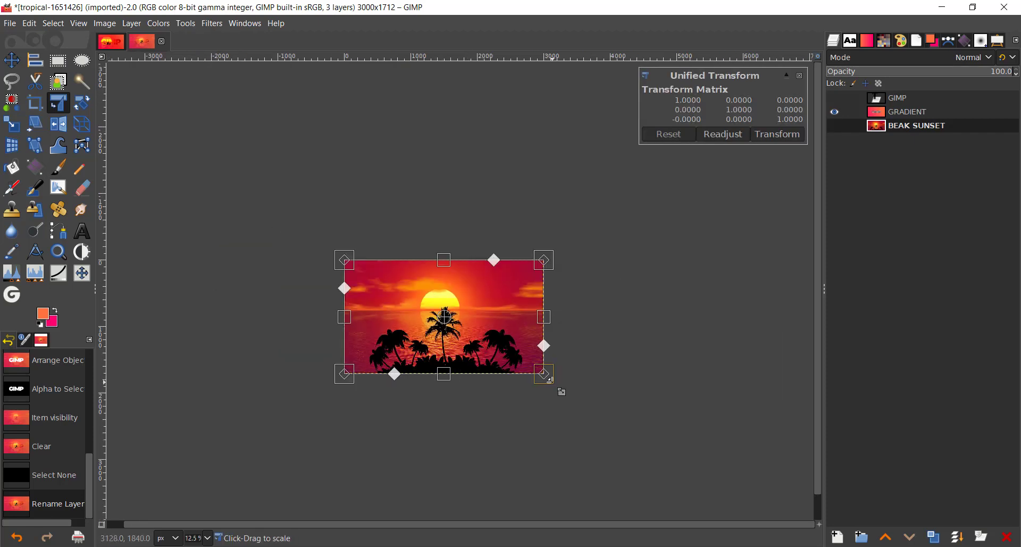
drag(549, 378, 690, 445)
key(Return)
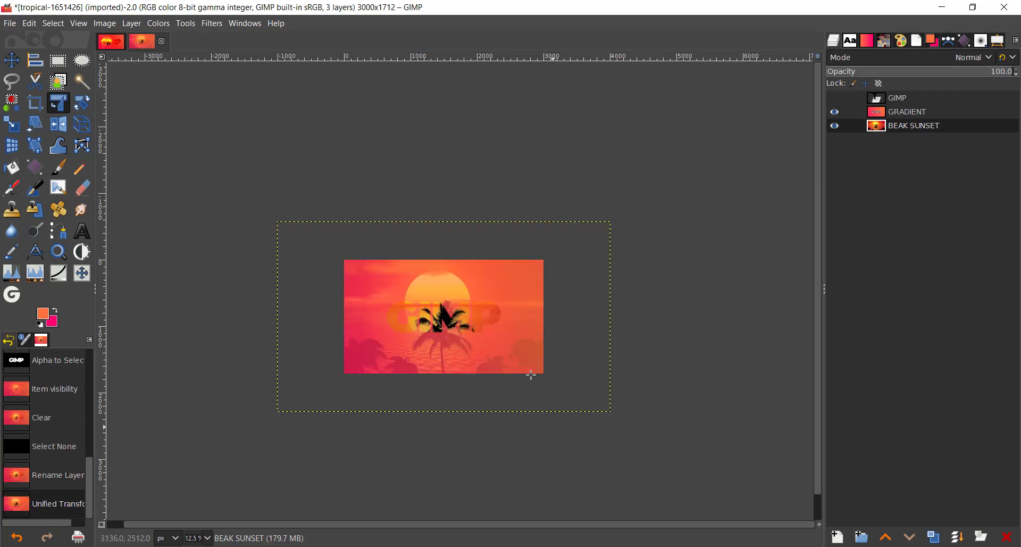
- Move the enlarged photo left and down so a palm and the sun sit in the lettering
scroll(467, 342, up, 4)
scroll(538, 331, down, 2)
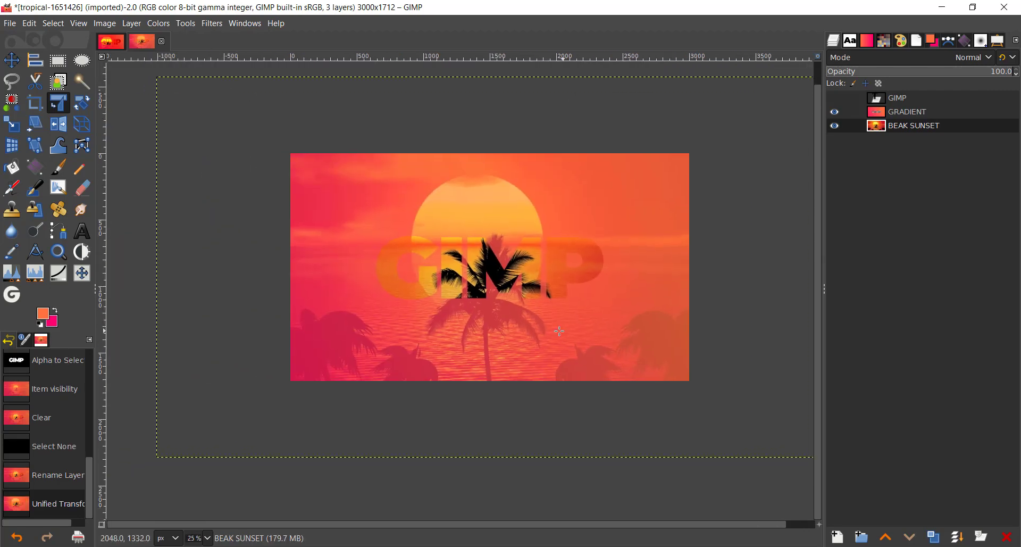
key(m)
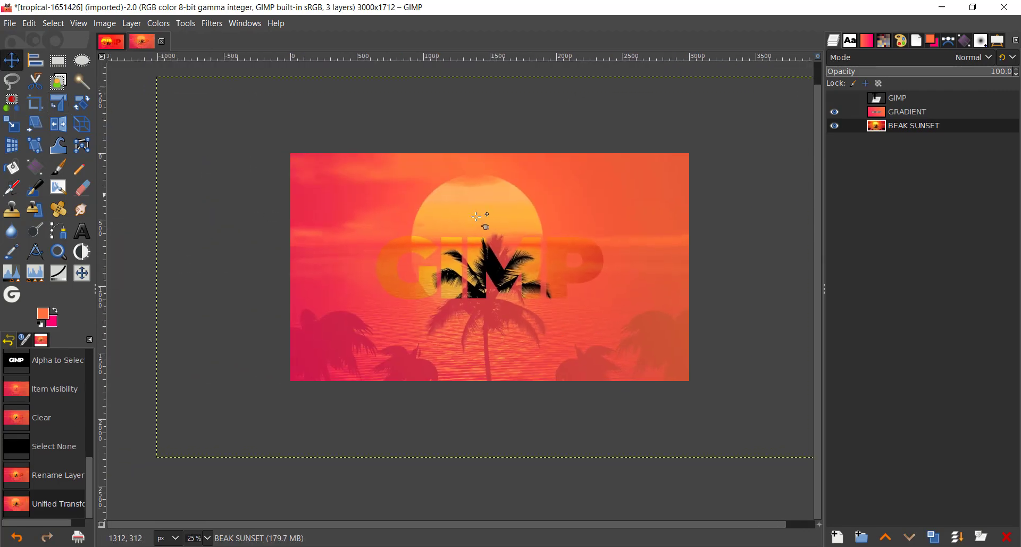
drag(481, 260, 413, 276)
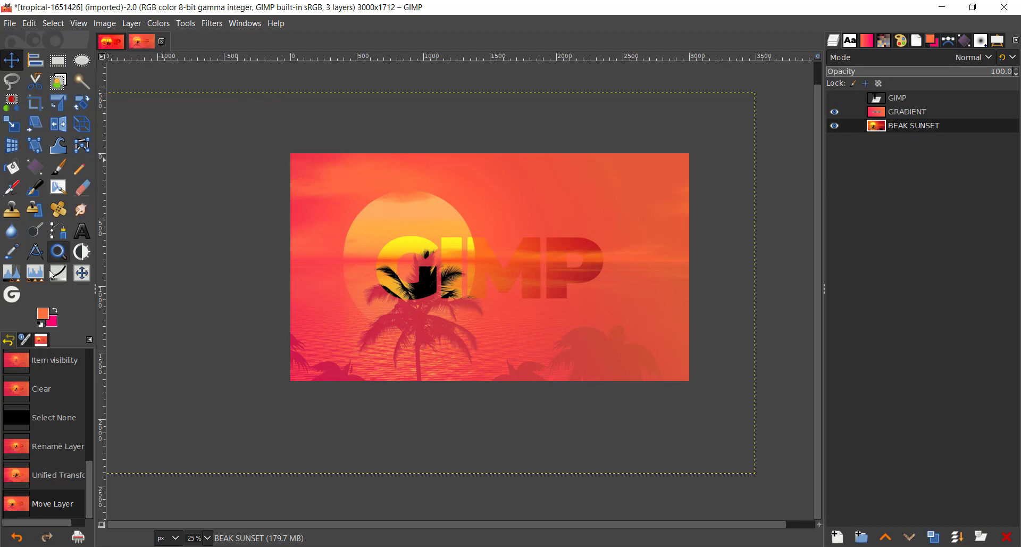
- Set Levels on the BEAK SUNSET photo to black input 64 and midtone gamma 0.35, comparing the preview
click(34, 277)
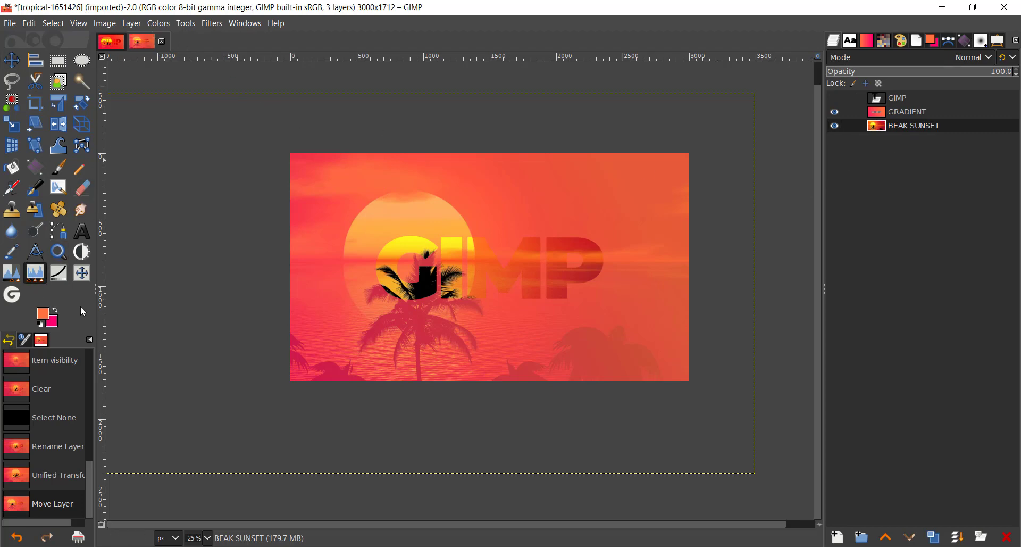
click(211, 315)
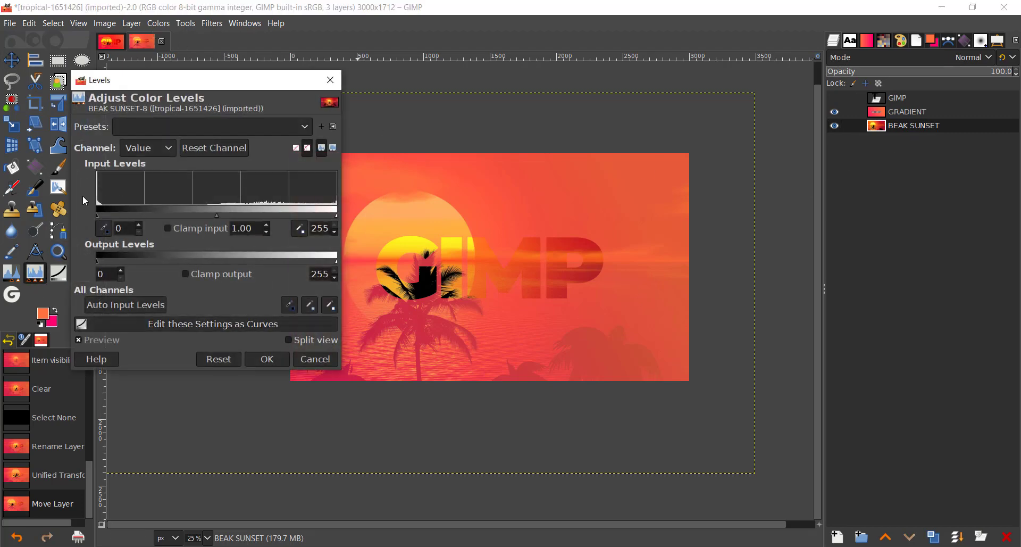
drag(97, 216, 156, 218)
drag(337, 215, 338, 215)
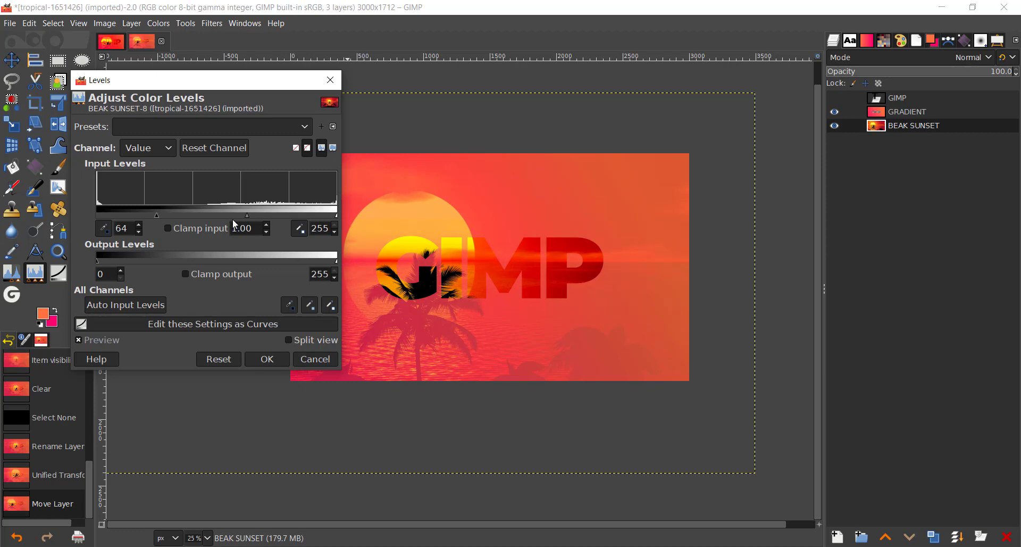
drag(247, 216, 290, 231)
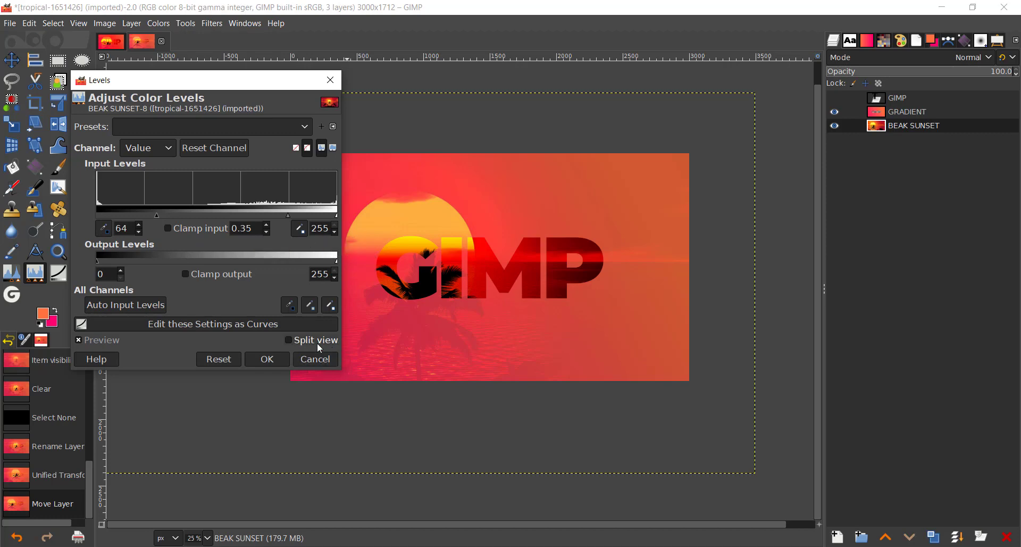
click(124, 340)
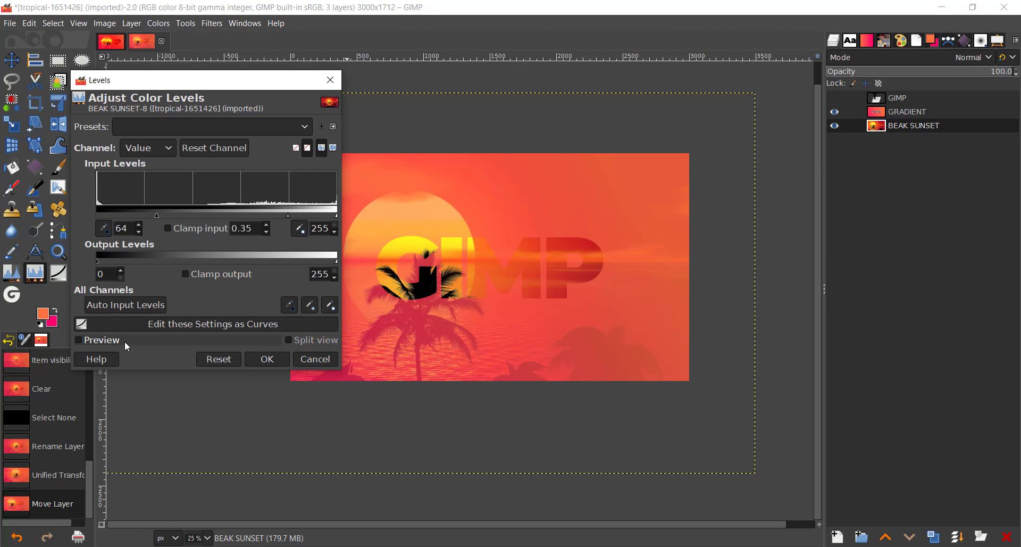
click(124, 341)
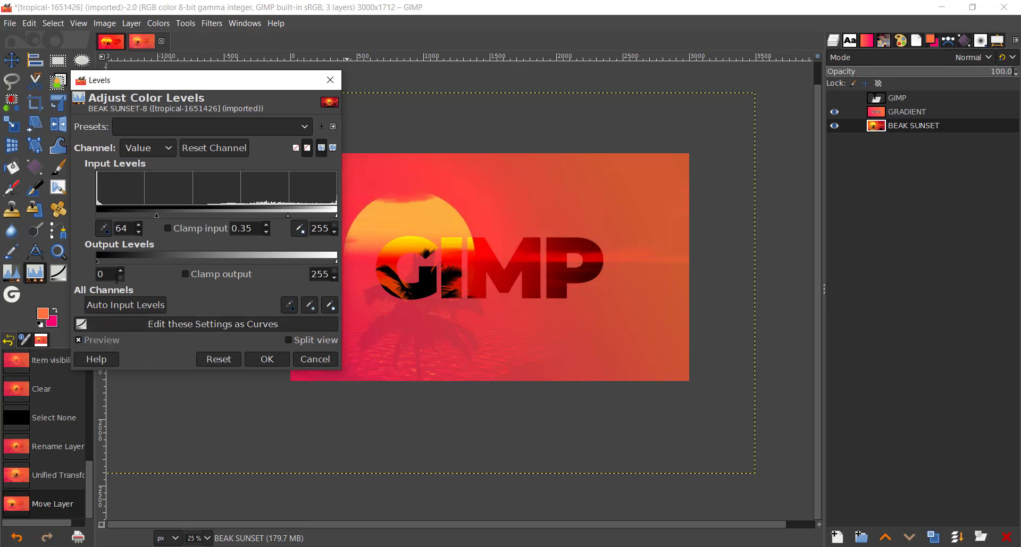
- Apply the levels and nudge the BEAK SUNSET photo by 68, -28 so the palms show in 'IM'
click(258, 362)
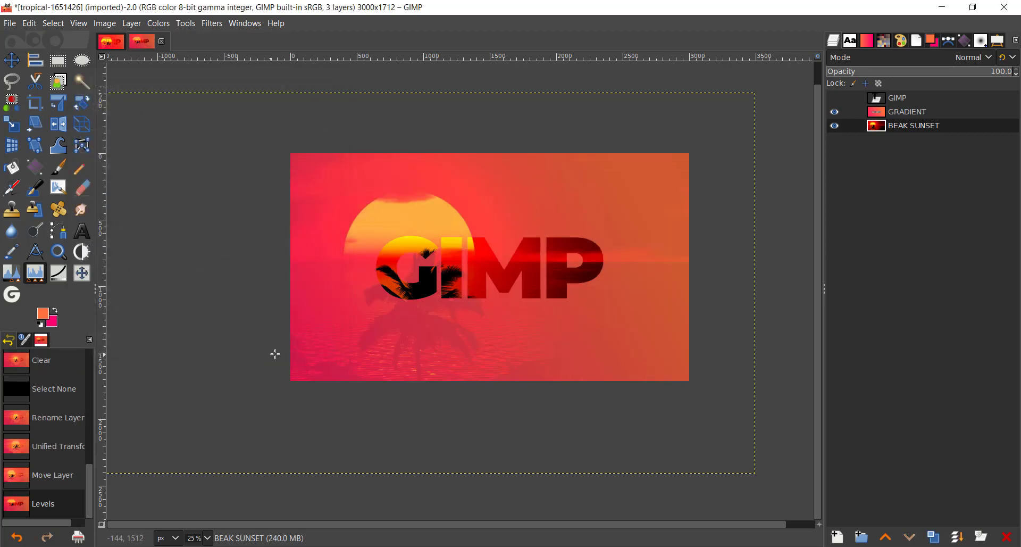
drag(623, 373, 558, 392)
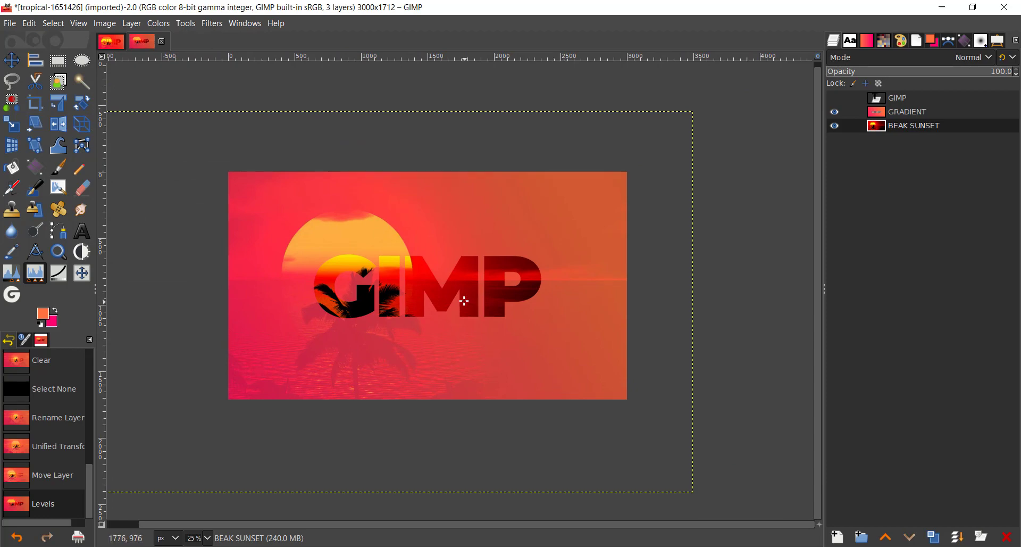
click(12, 60)
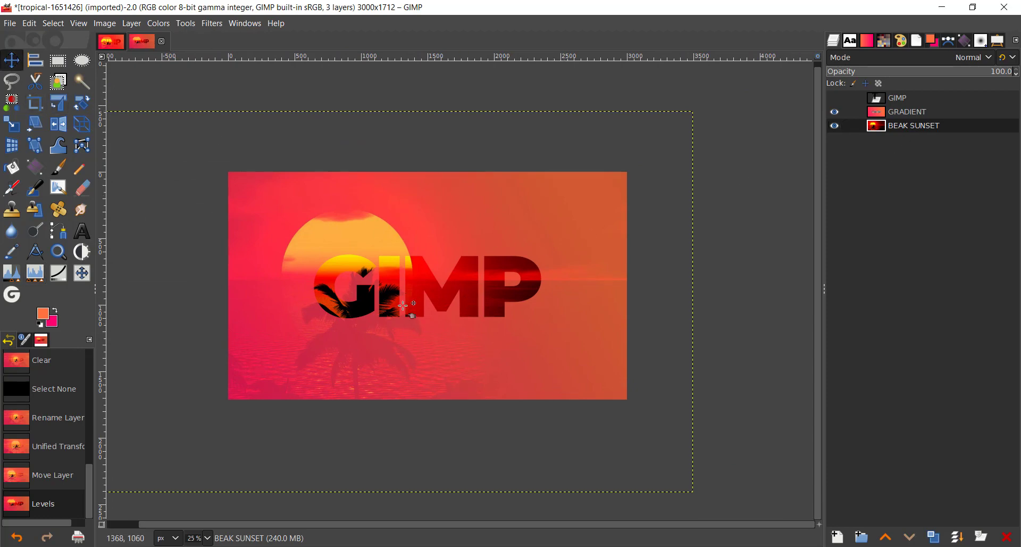
drag(387, 290, 411, 287)
- Lower the GRADIENT layer's opacity from 61.5 to about 48 in the Layers panel
click(961, 112)
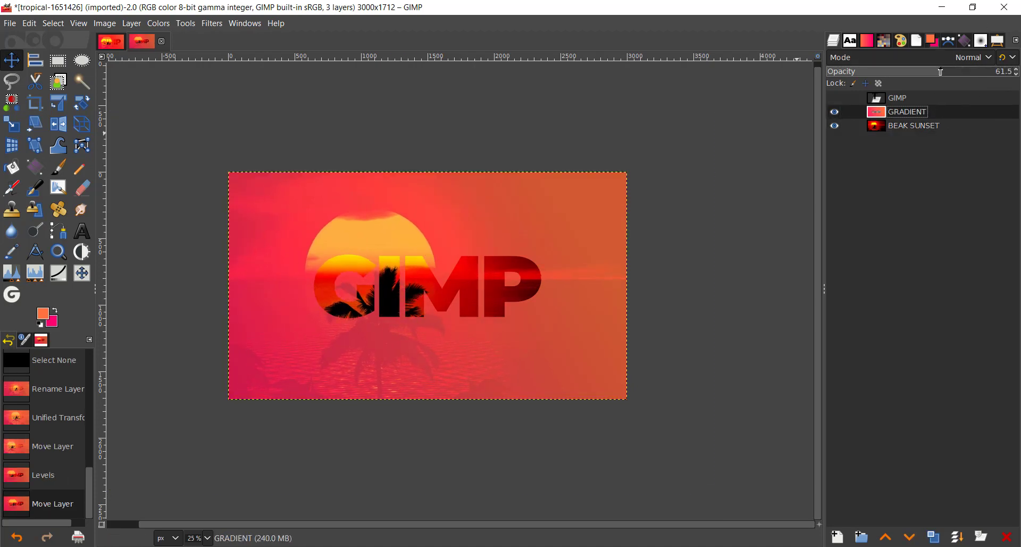
drag(940, 72, 917, 73)
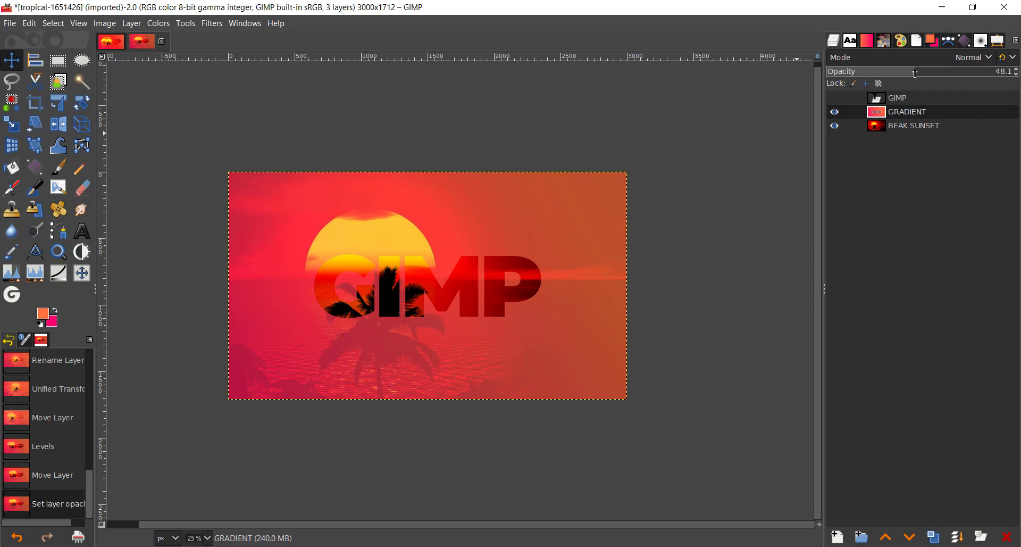